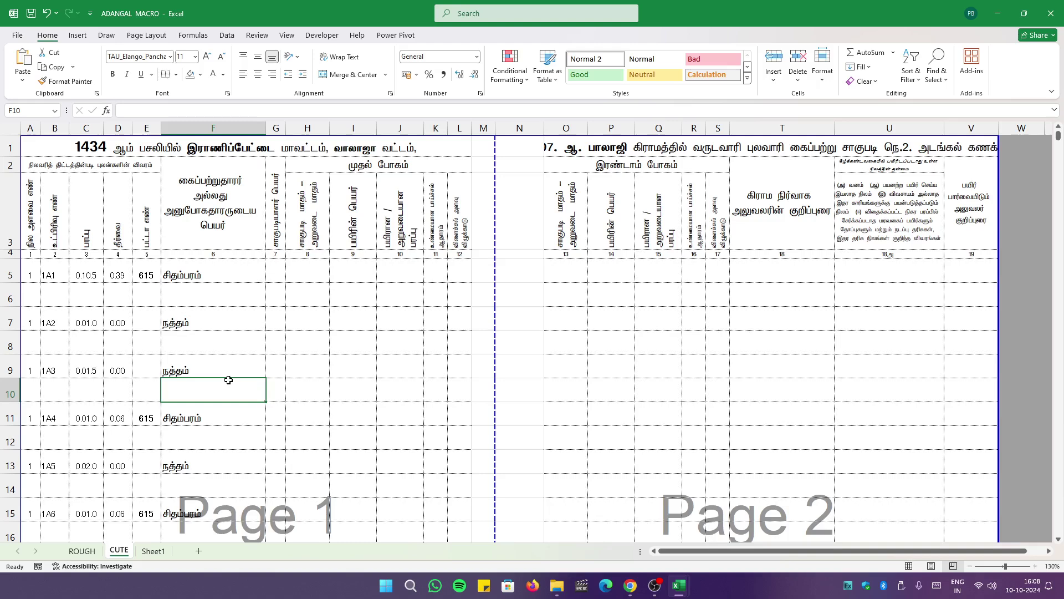
Look over the survey entries on the CUTE sheet and the blank row beneath each entry
click(157, 321)
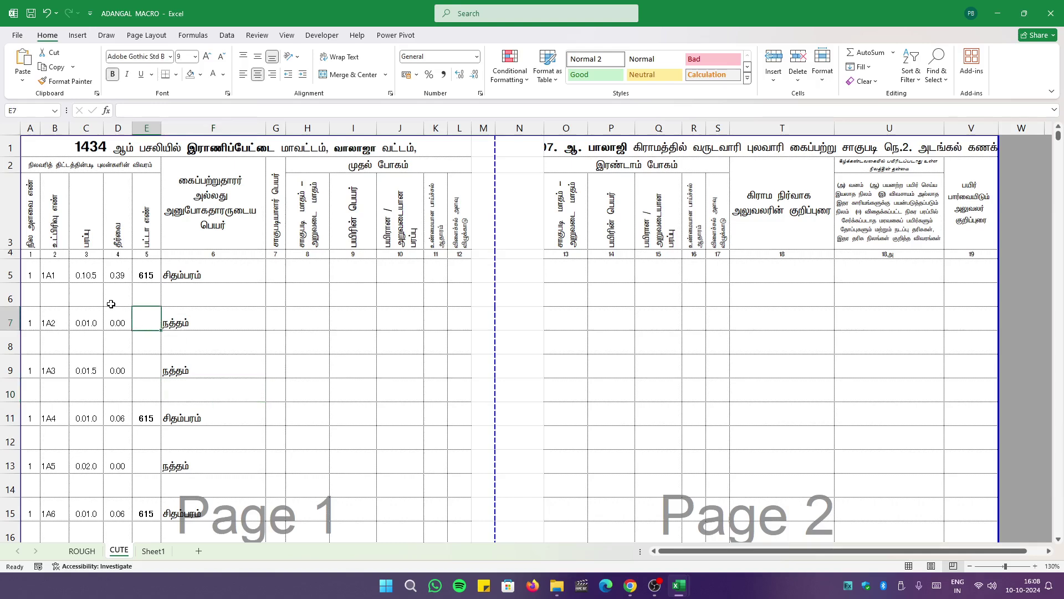
scroll(111, 306, down, 2)
scroll(111, 303, up, 2)
click(84, 280)
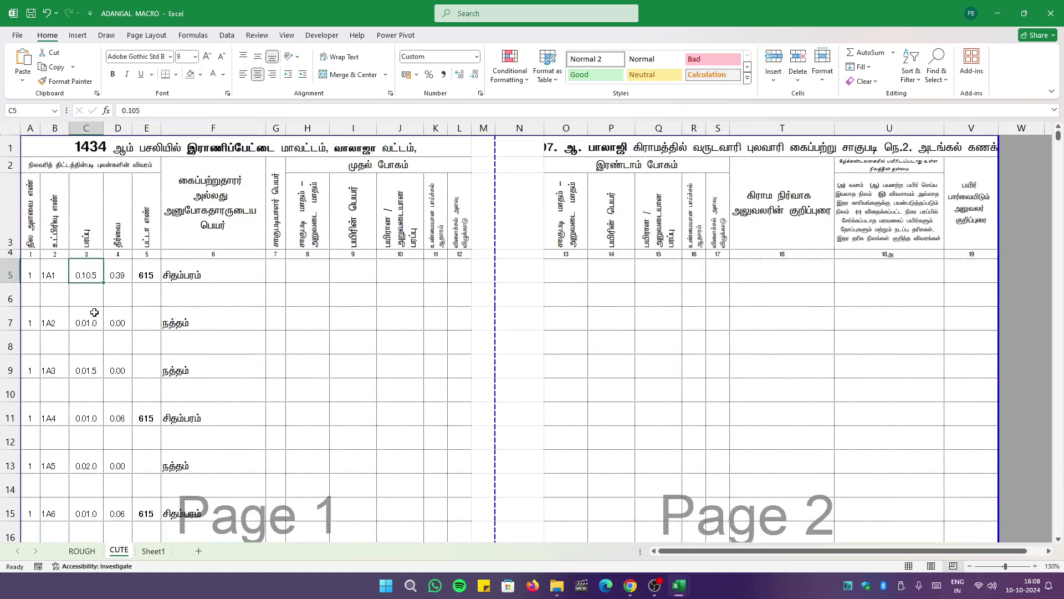
click(91, 331)
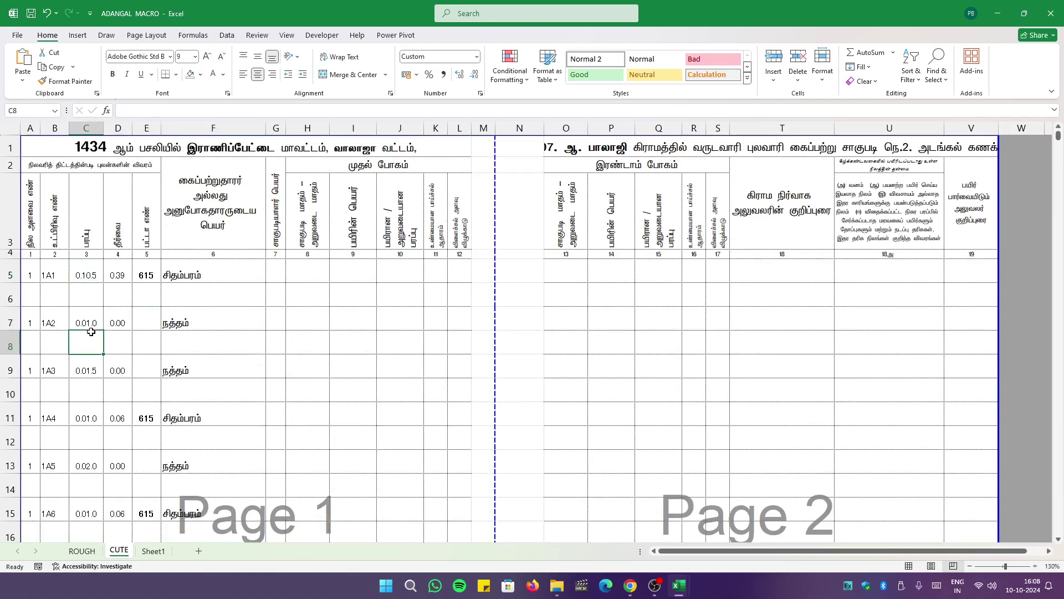
click(94, 286)
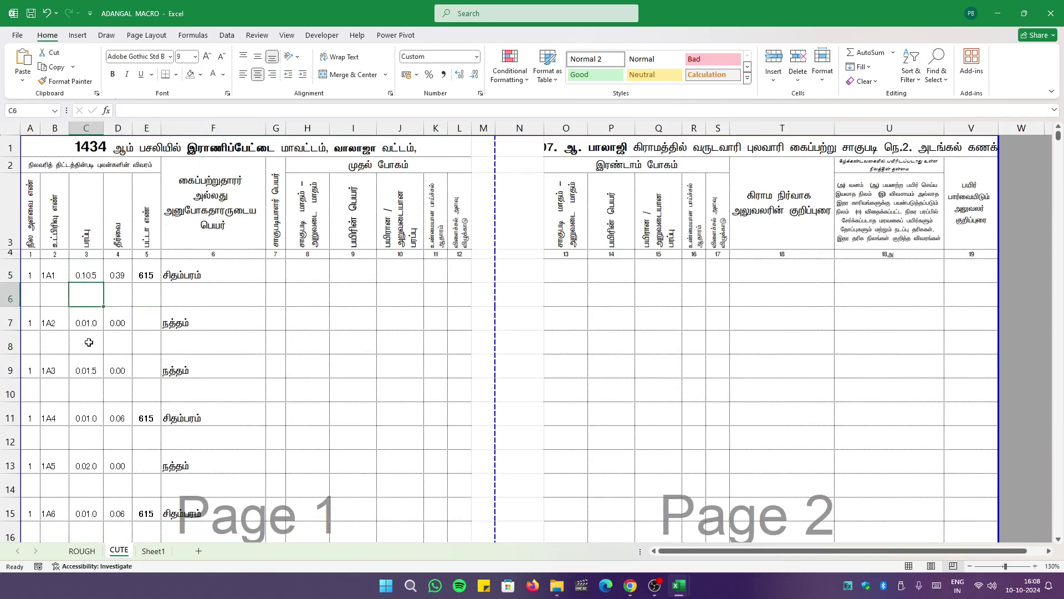
scroll(113, 344, down, 1)
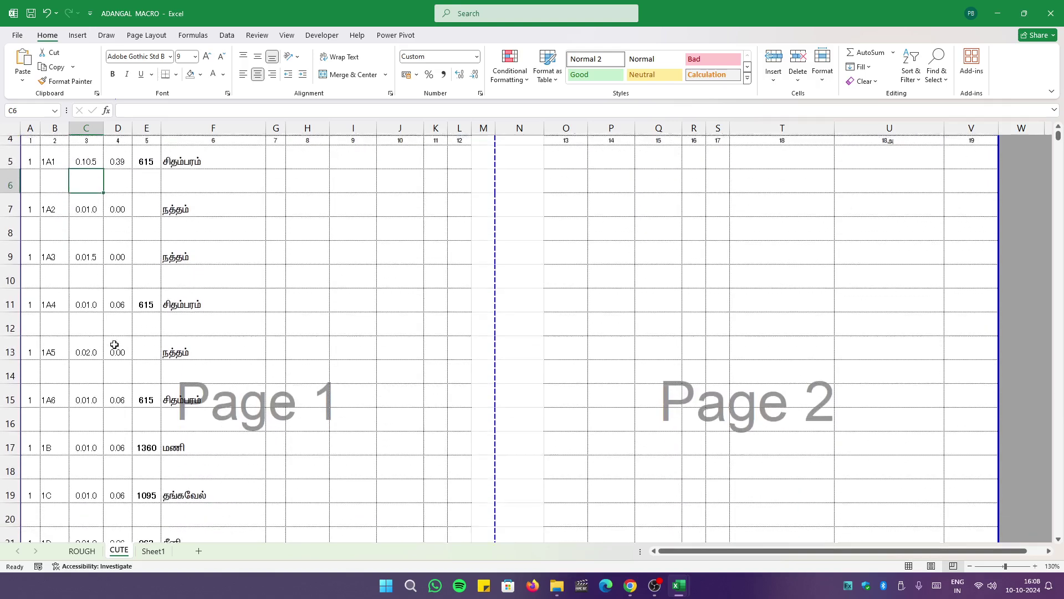
click(87, 324)
click(82, 366)
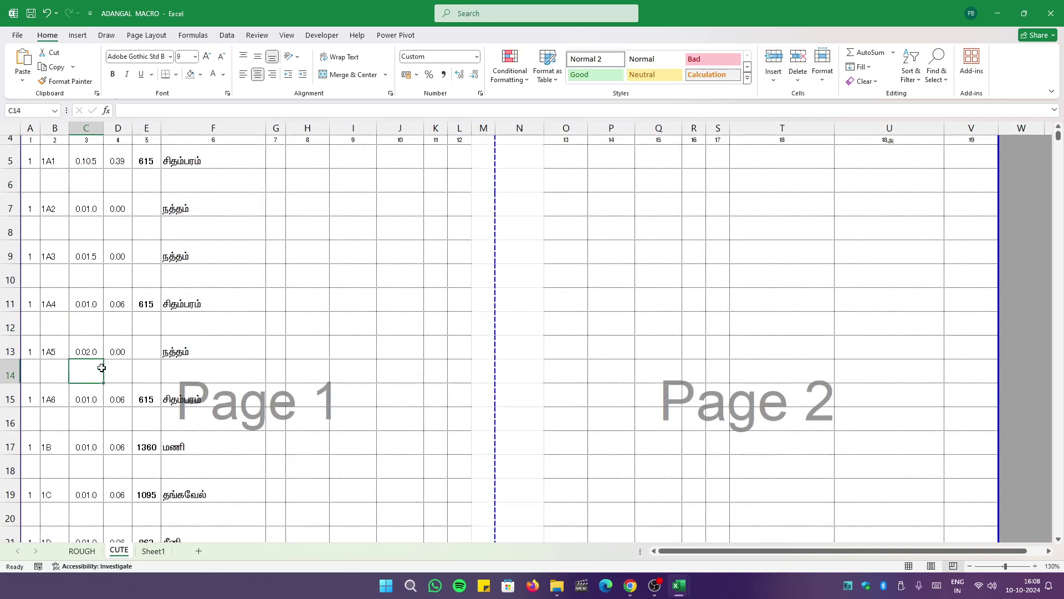
scroll(136, 374, down, 2)
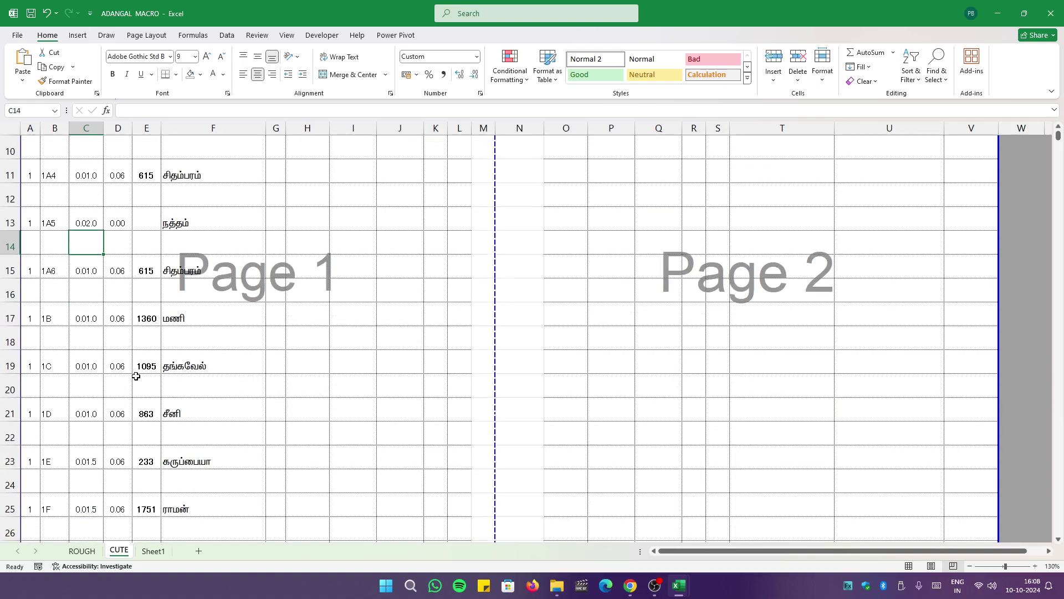
scroll(136, 374, up, 4)
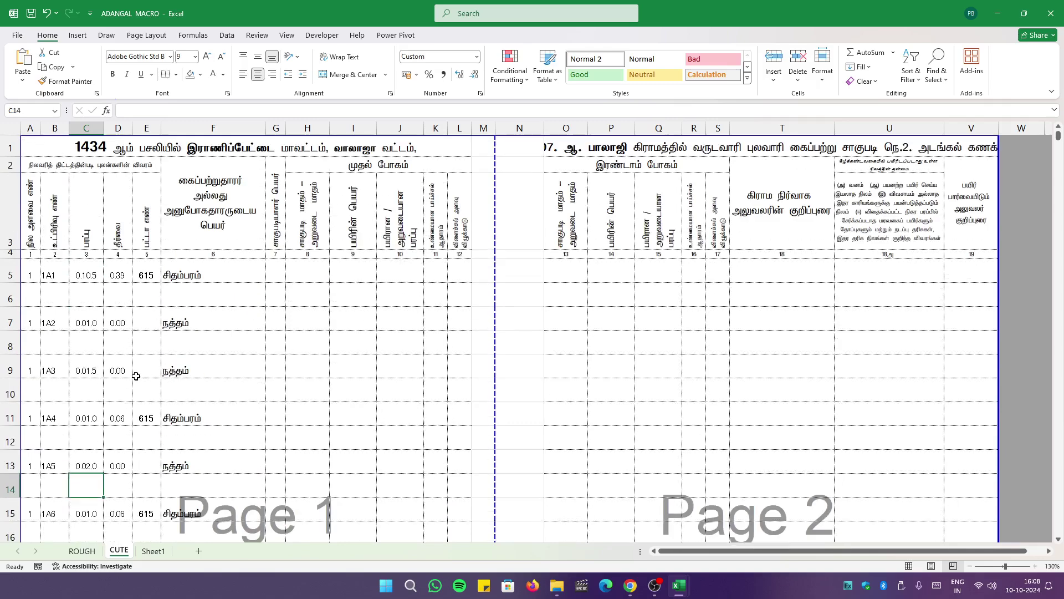
scroll(99, 274, down, 5)
scroll(96, 276, up, 5)
Examine the column C area values from row 5 down to the page total in row 31 and its neighbouring rows
click(96, 276)
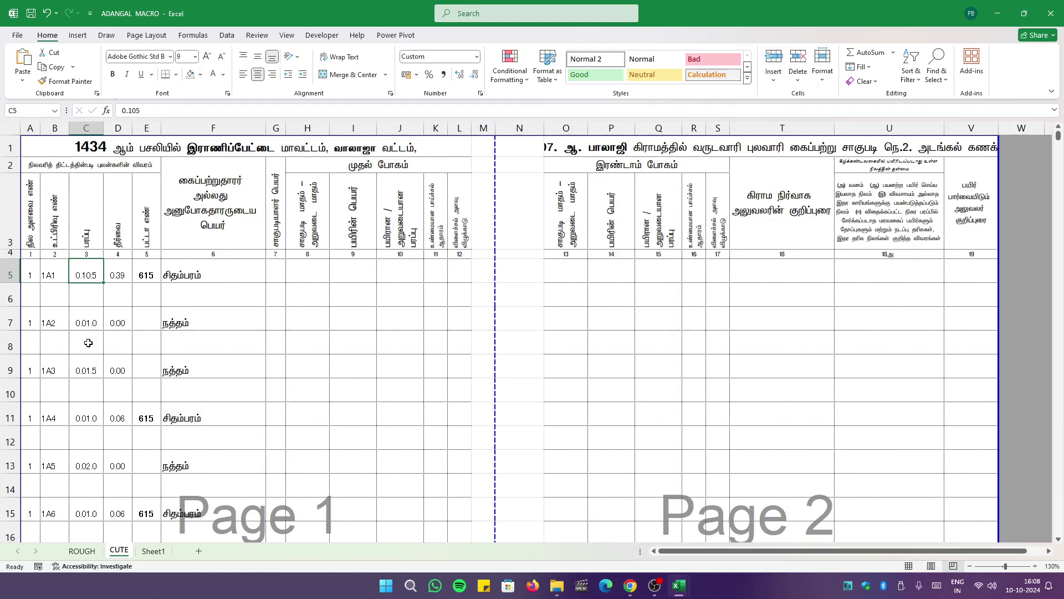
click(85, 323)
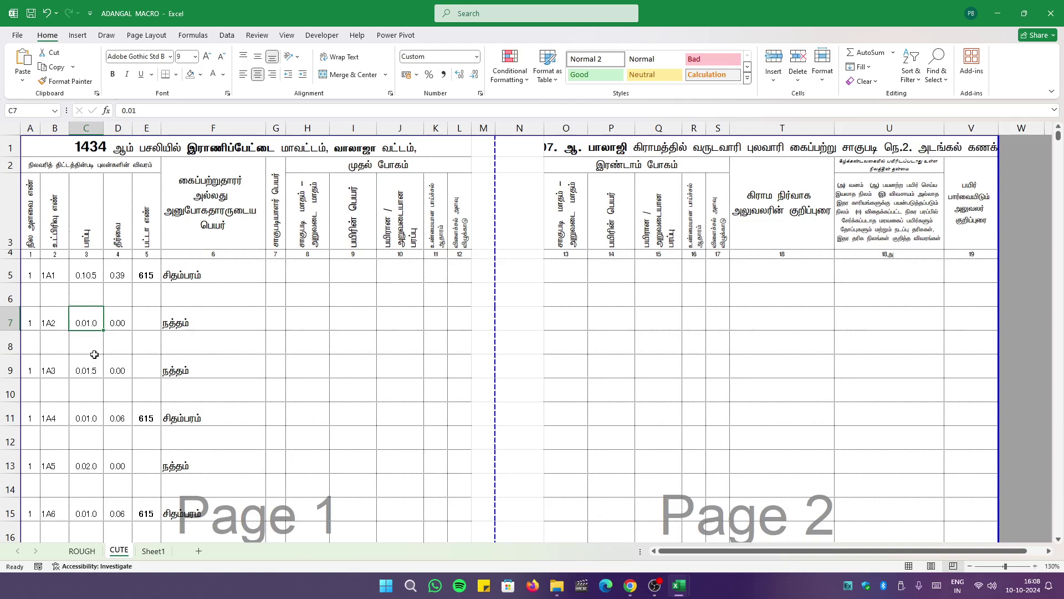
scroll(94, 354, down, 2)
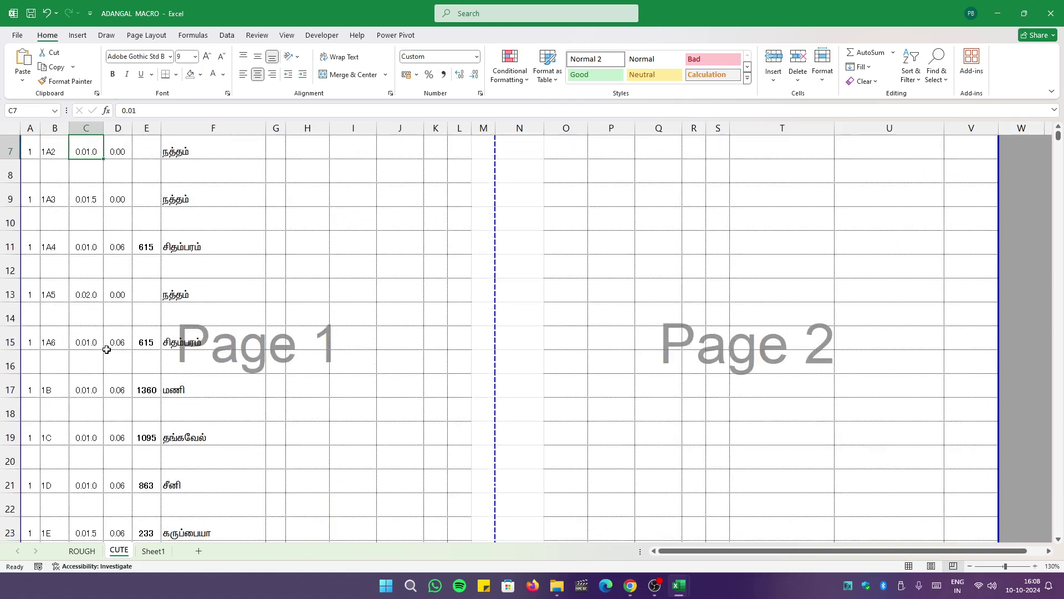
scroll(104, 351, down, 2)
scroll(107, 350, up, 4)
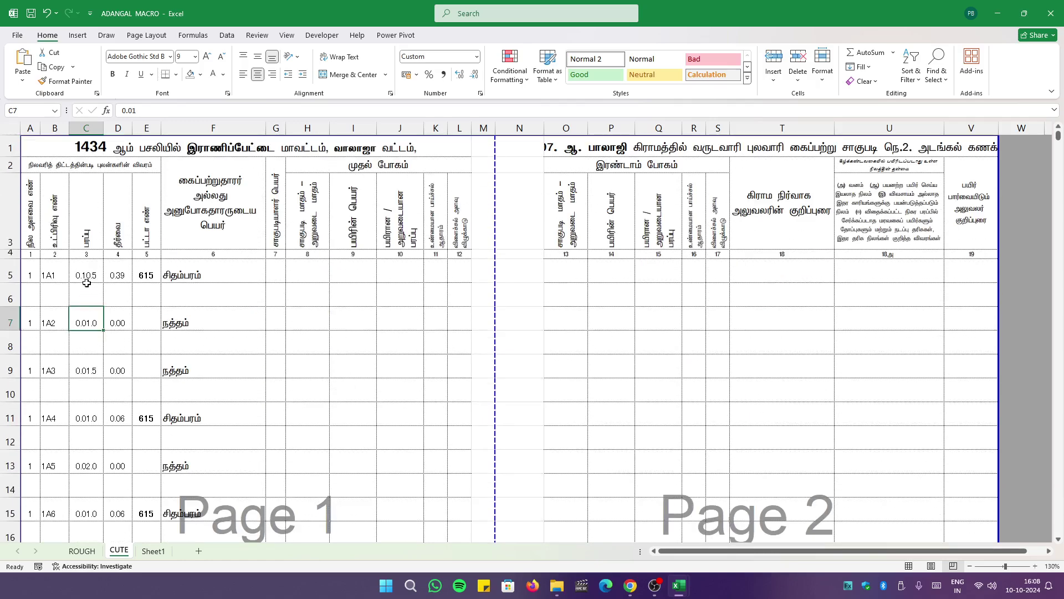
drag(87, 280, 100, 536)
scroll(111, 421, down, 3)
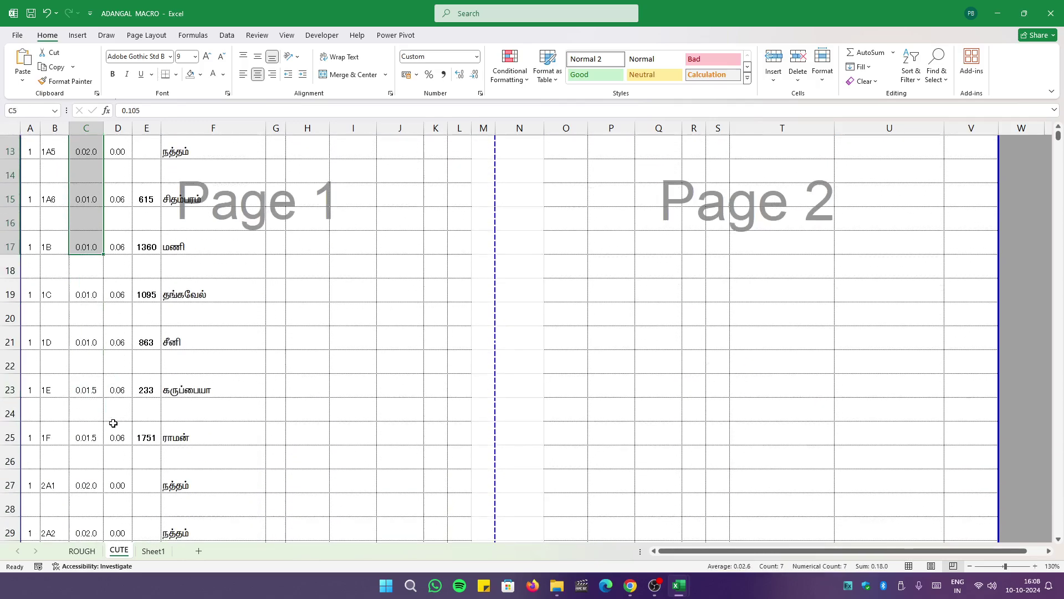
scroll(122, 395, down, 3)
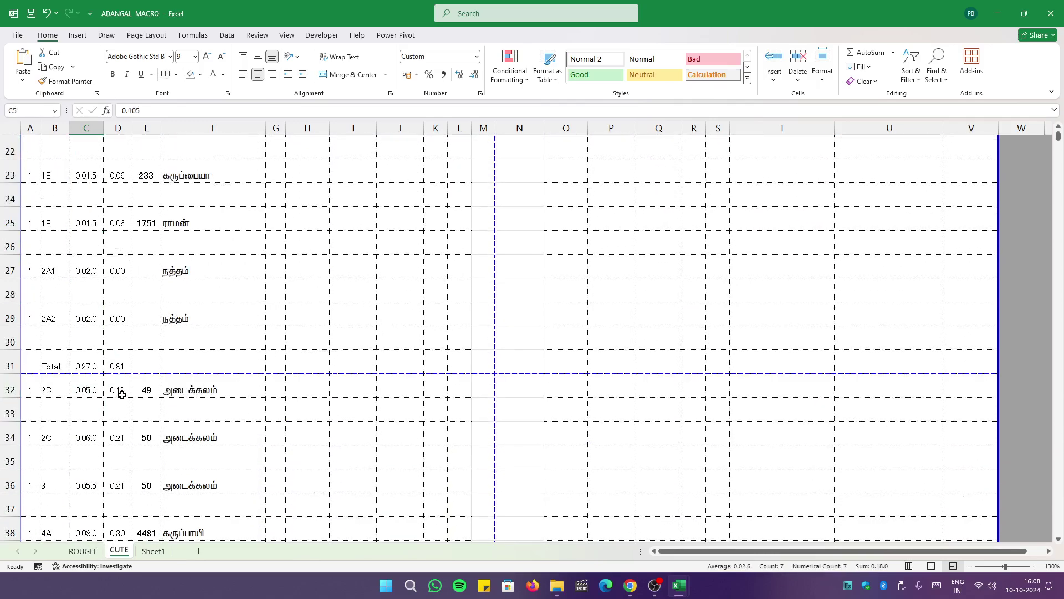
click(86, 363)
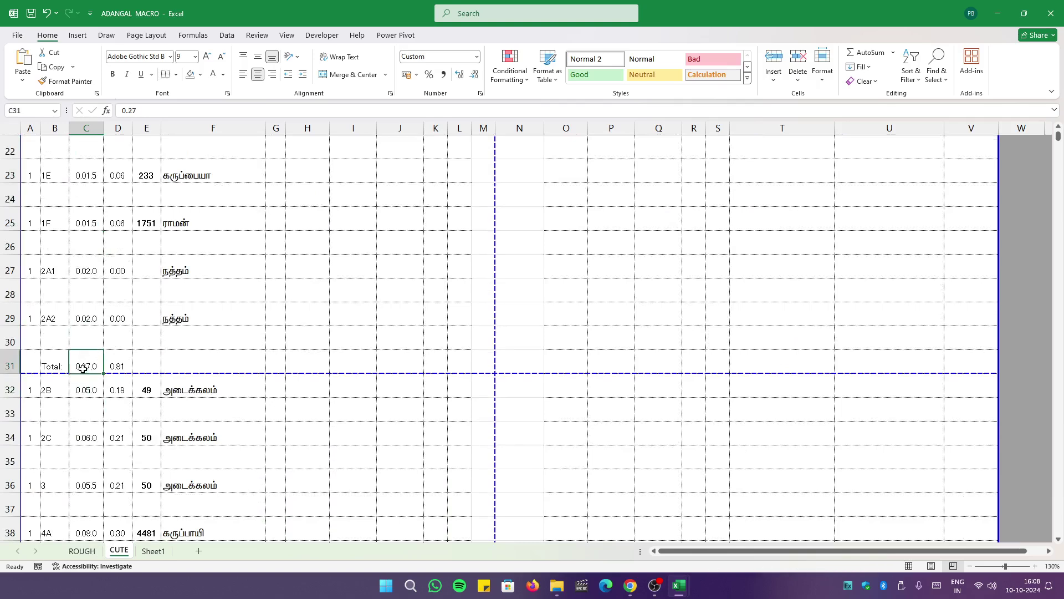
click(53, 366)
drag(83, 365, 121, 366)
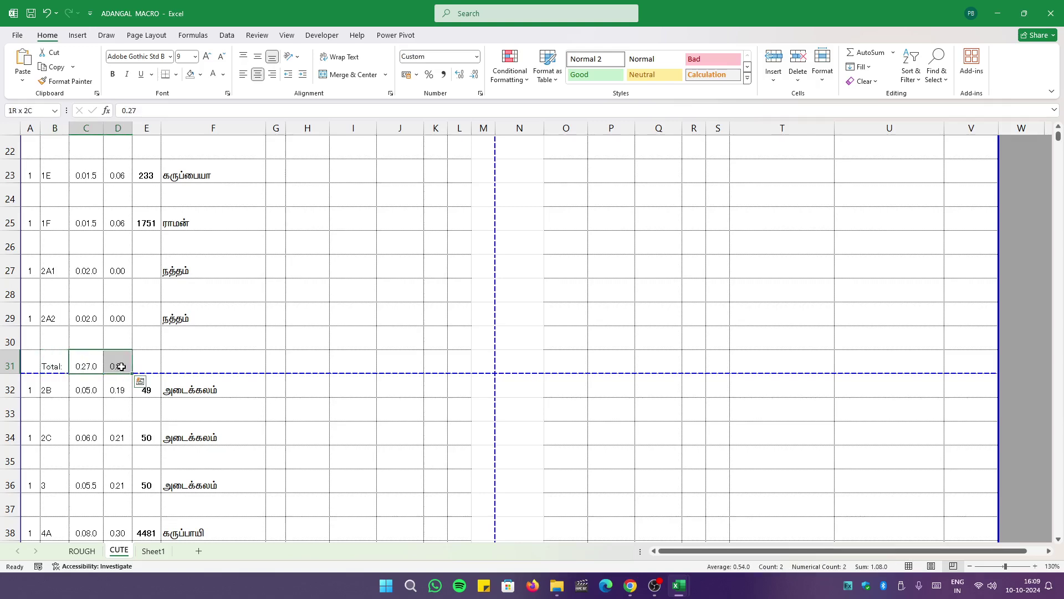
click(86, 312)
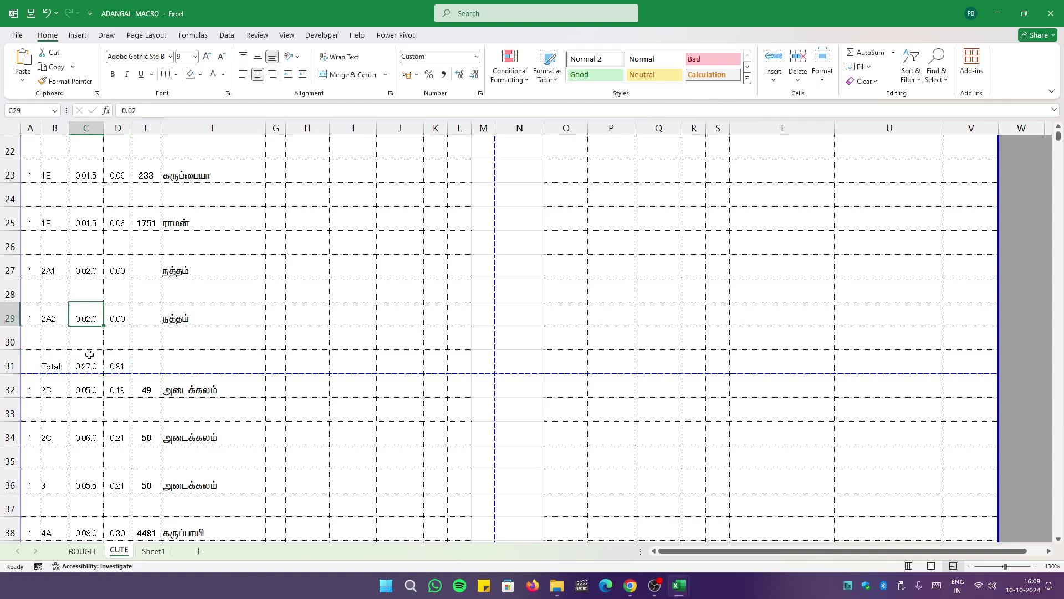
click(80, 295)
drag(80, 294, 84, 343)
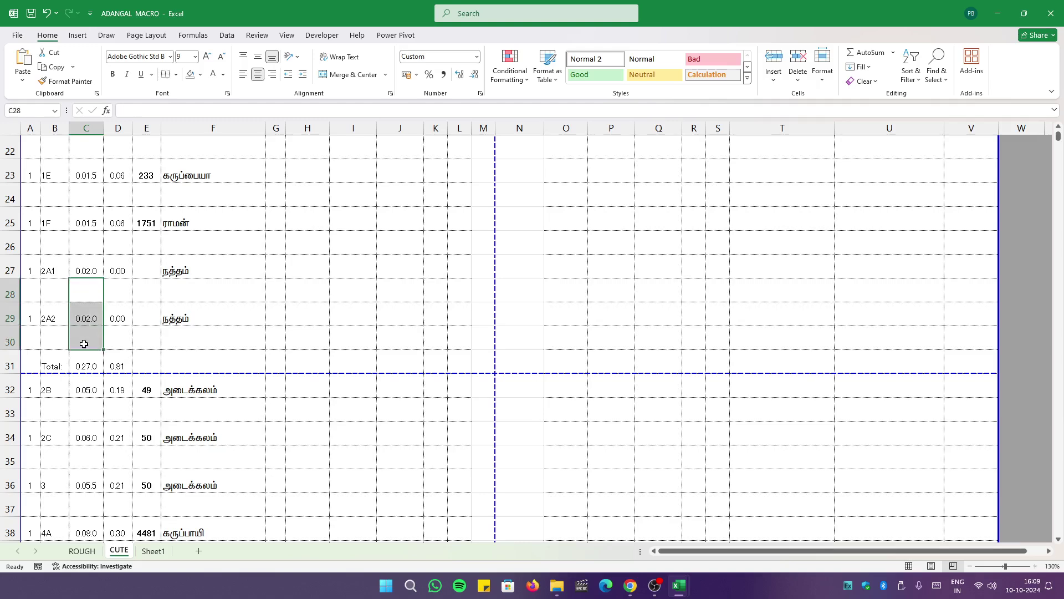
scroll(137, 344, up, 7)
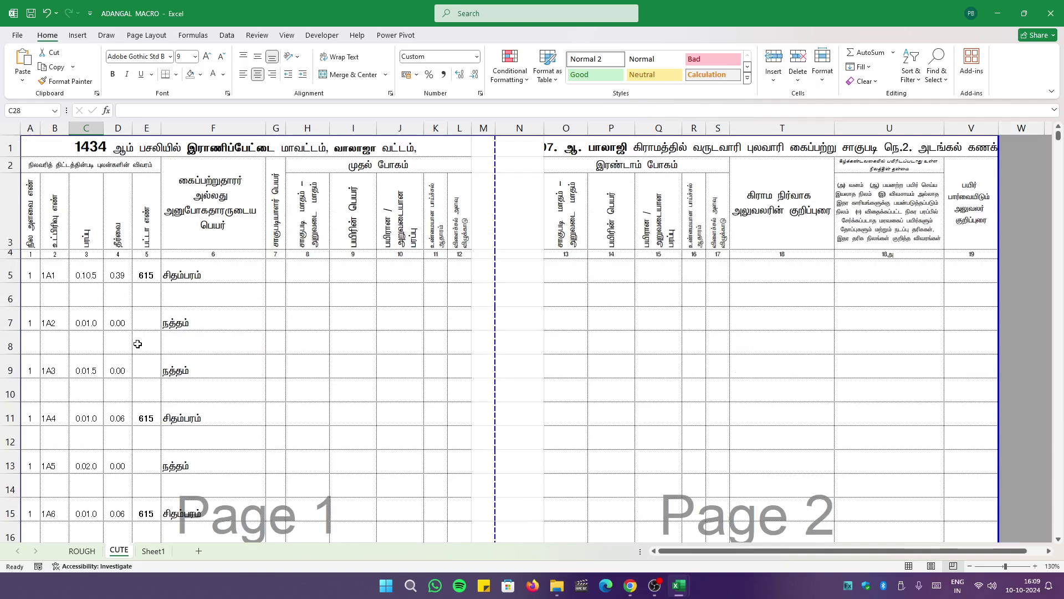
click(131, 360)
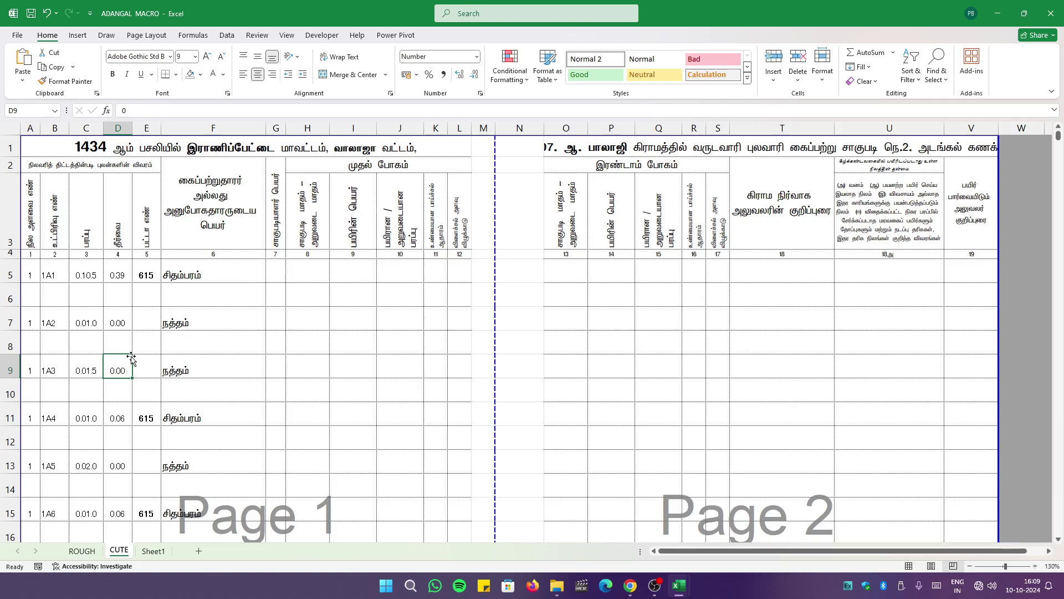
click(178, 295)
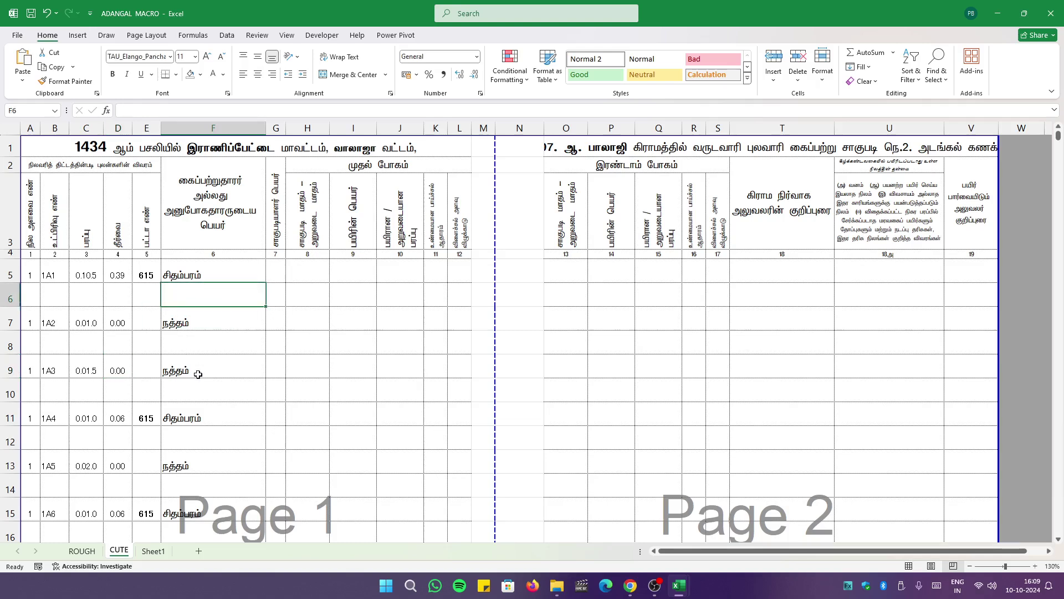
click(118, 350)
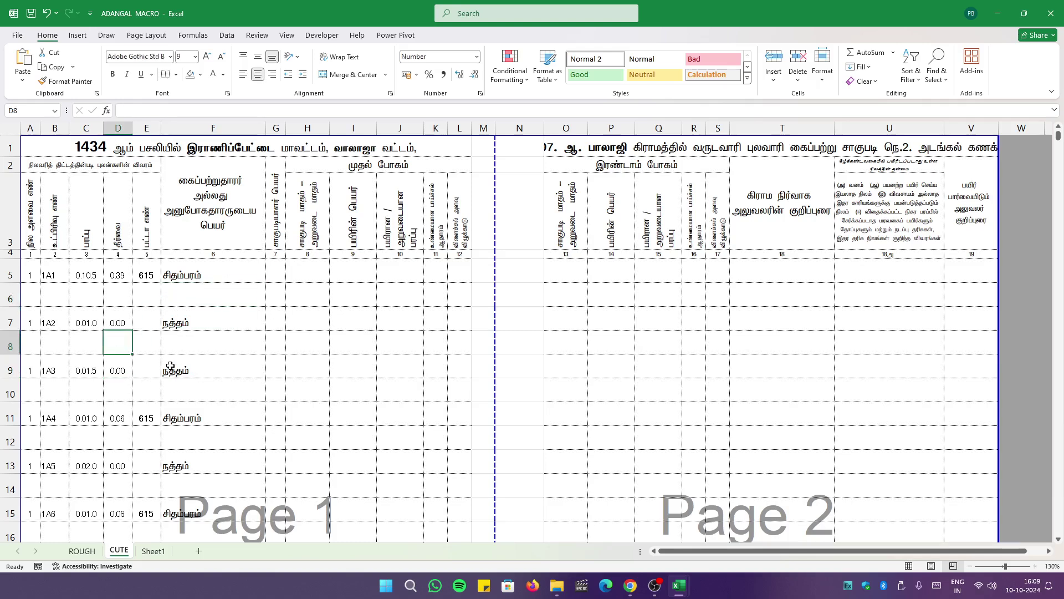
scroll(170, 366, down, 2)
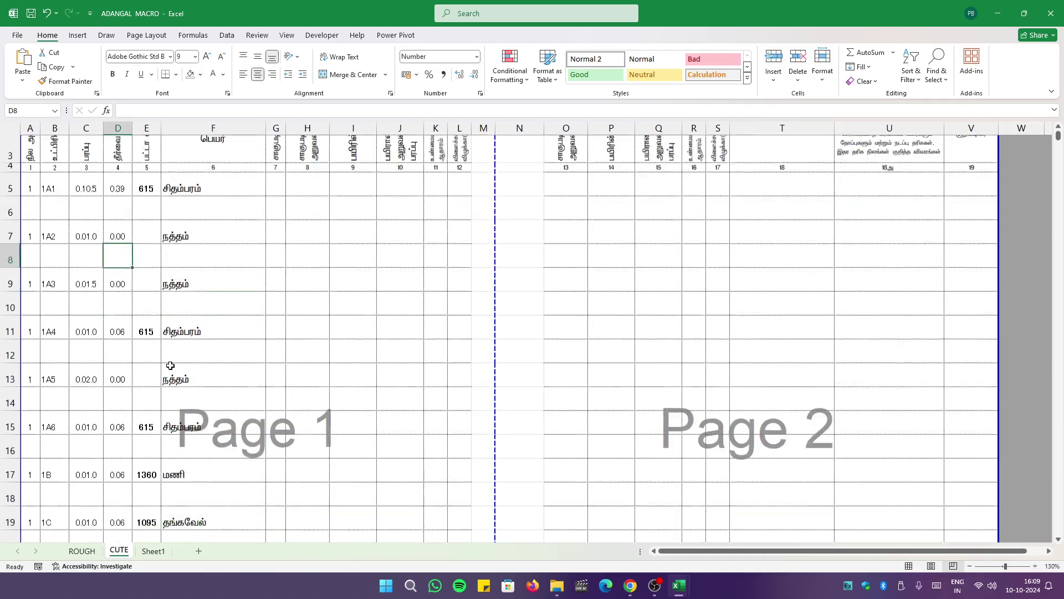
scroll(155, 357, up, 2)
click(144, 348)
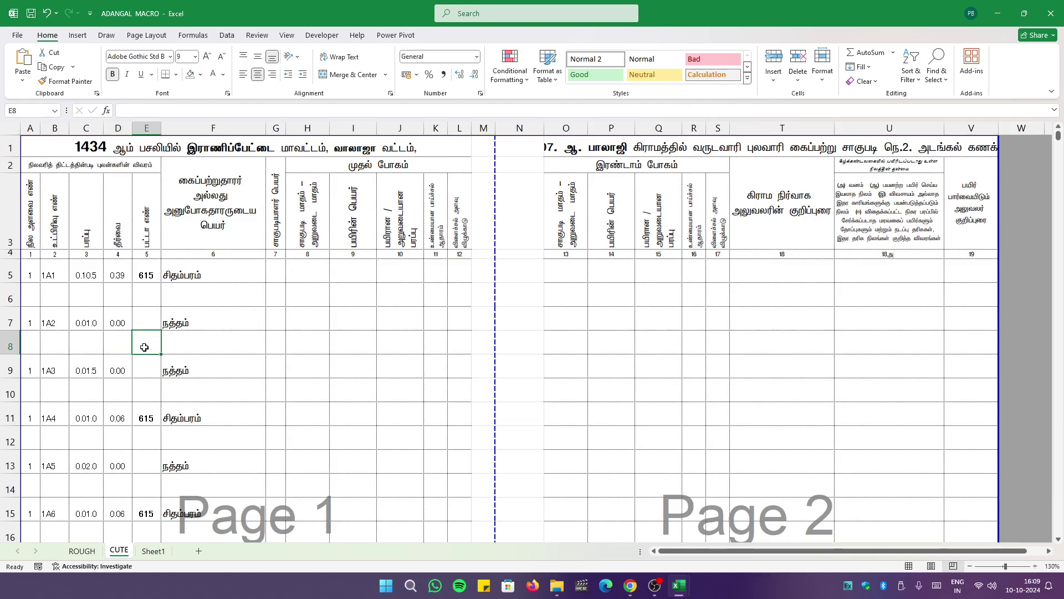
click(119, 351)
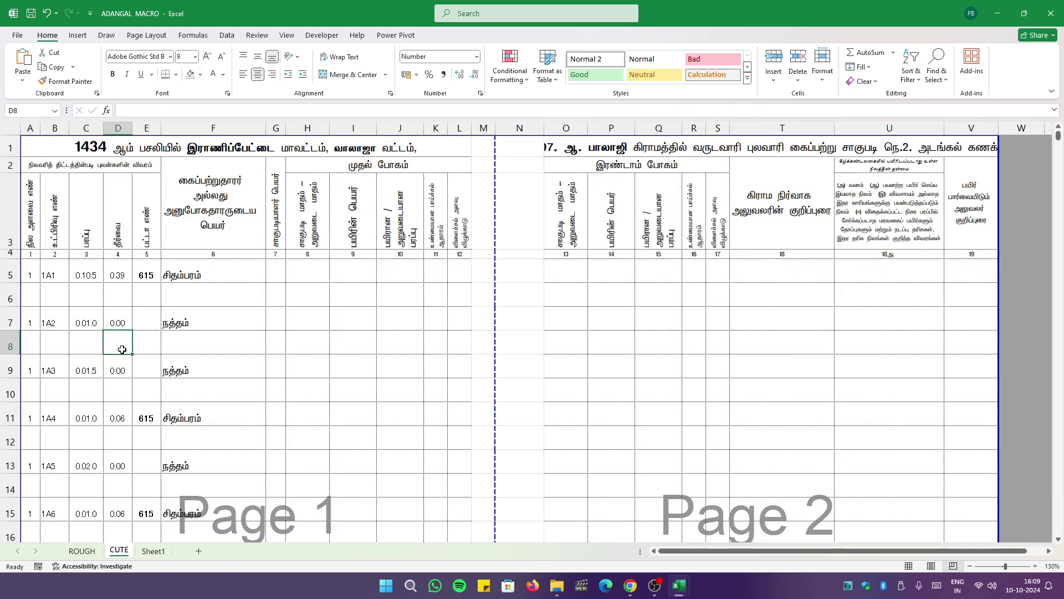
scroll(122, 349, down, 3)
scroll(121, 350, up, 3)
scroll(122, 349, down, 3)
scroll(122, 349, up, 3)
scroll(129, 374, down, 6)
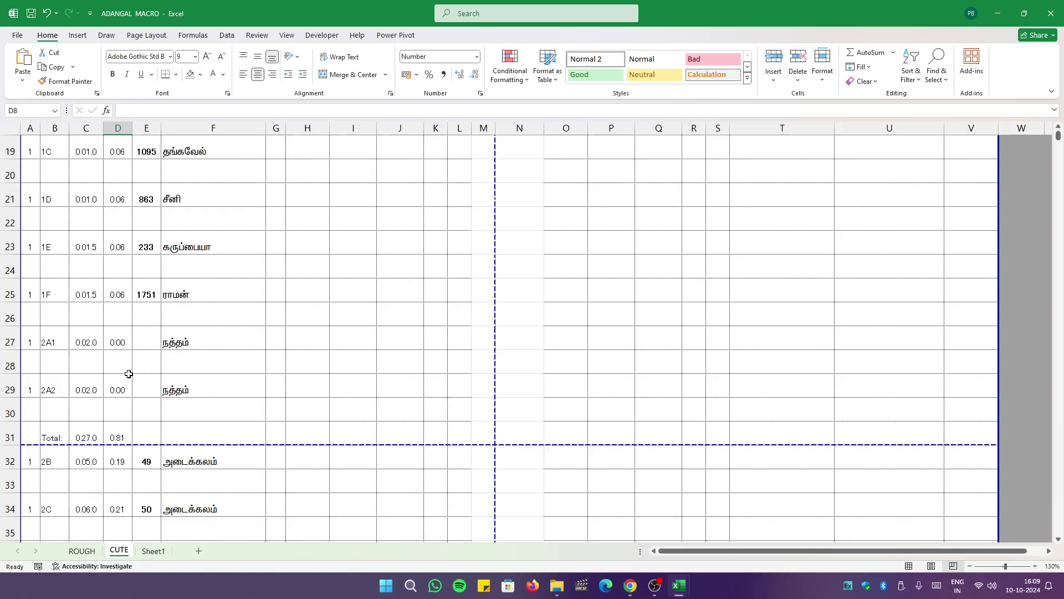
scroll(128, 374, up, 6)
click(133, 360)
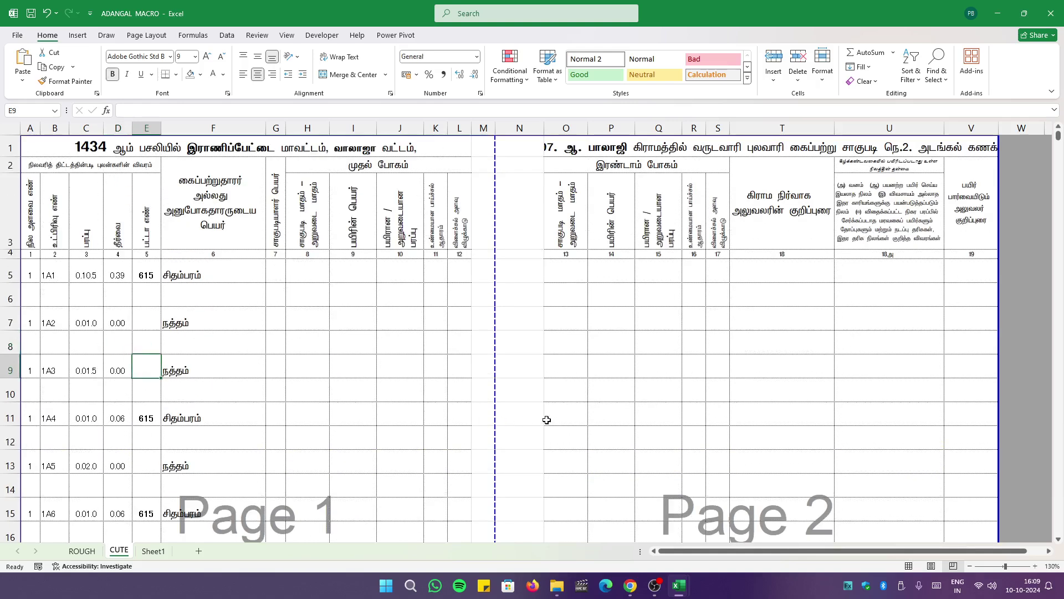
Review the column D and E entries from row 6 down to the Total label in row 31
scroll(107, 323, down, 3)
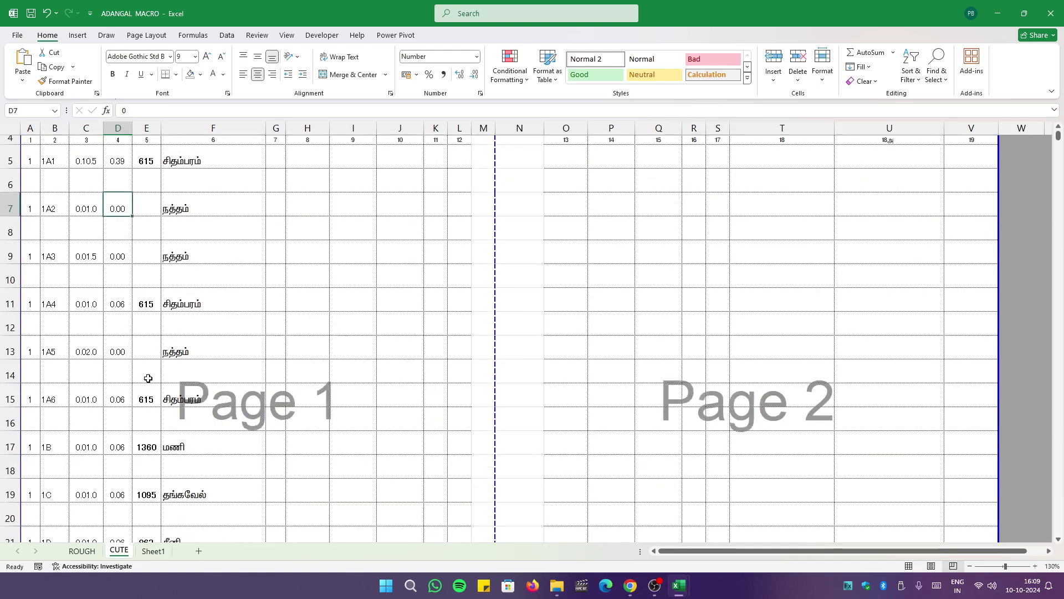
scroll(127, 310, up, 3)
drag(136, 295, 133, 421)
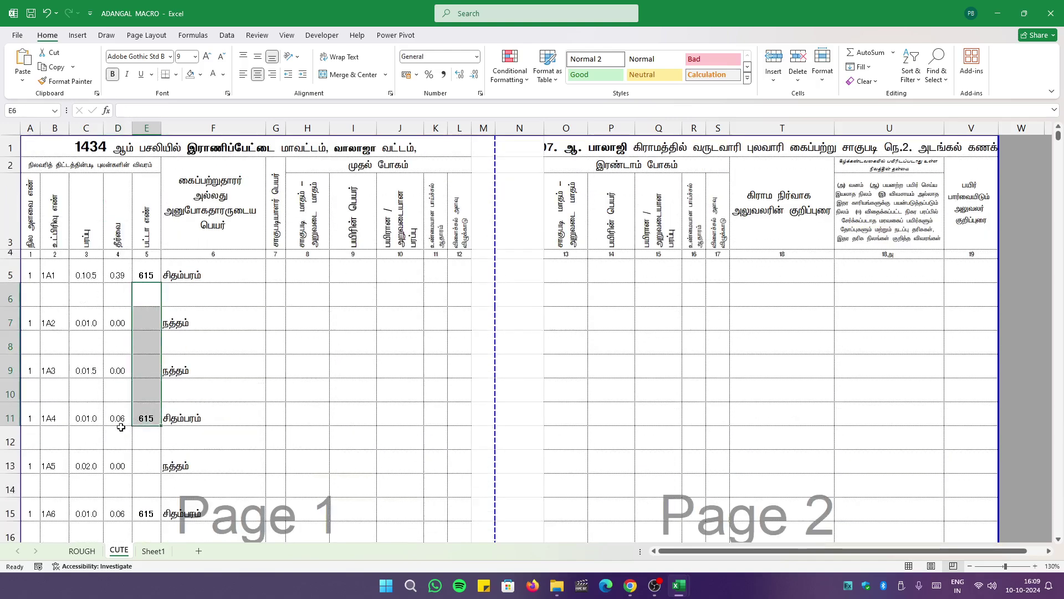
scroll(121, 411, down, 3)
click(128, 478)
scroll(128, 468, down, 3)
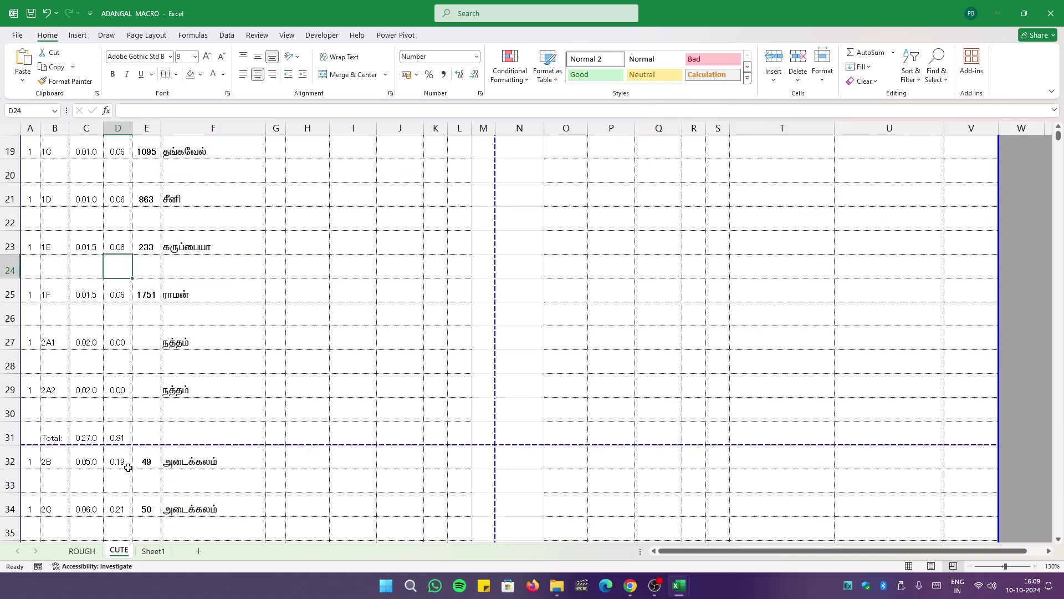
click(57, 432)
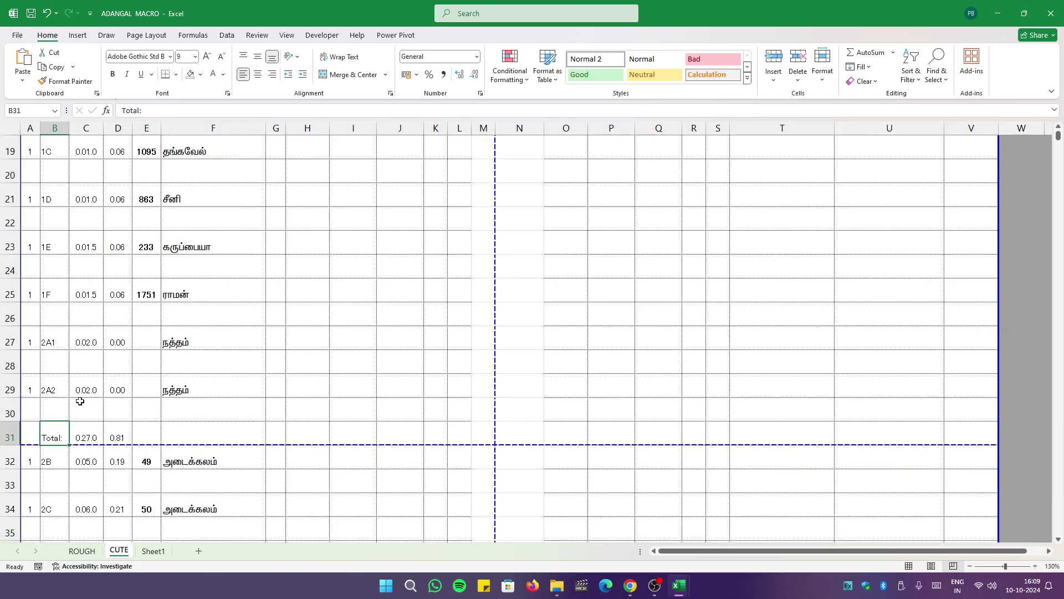
Check the first page again from the first entry in row 5 to the page break below row 31
scroll(130, 421, up, 6)
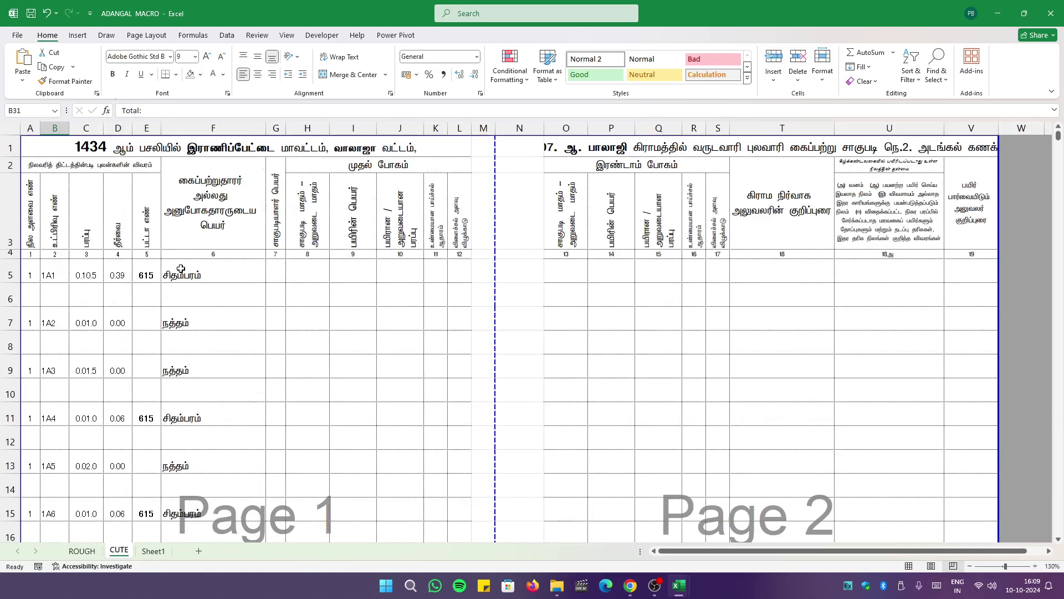
click(181, 269)
click(117, 276)
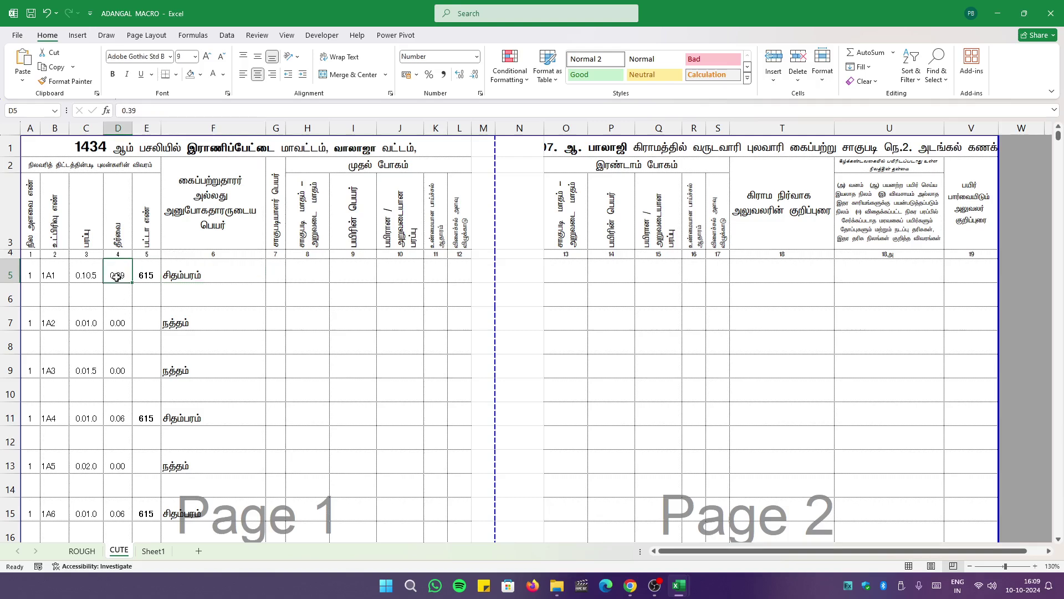
click(114, 302)
scroll(126, 385, down, 7)
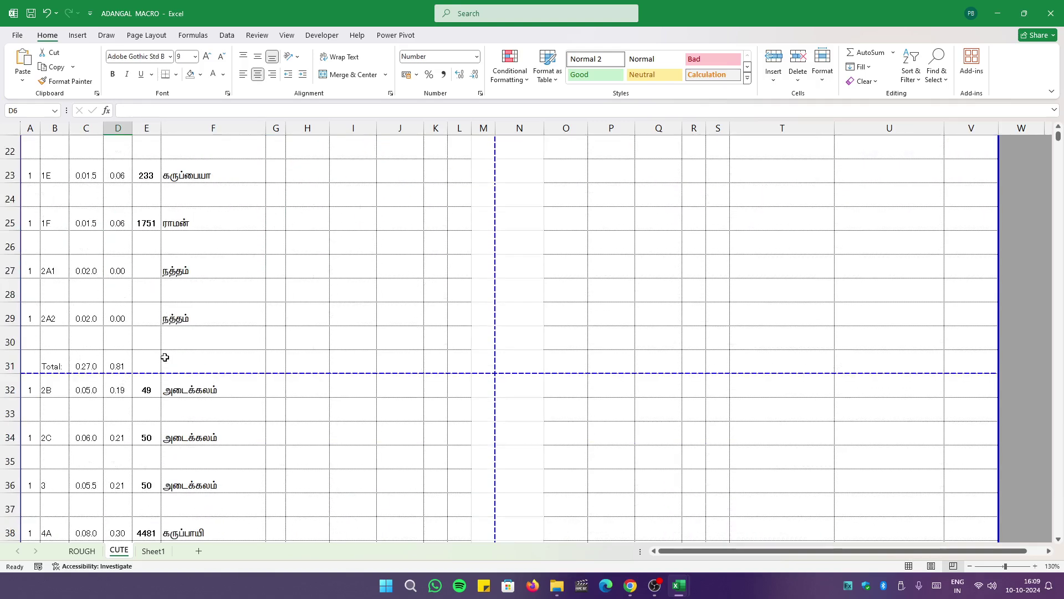
scroll(129, 388, up, 7)
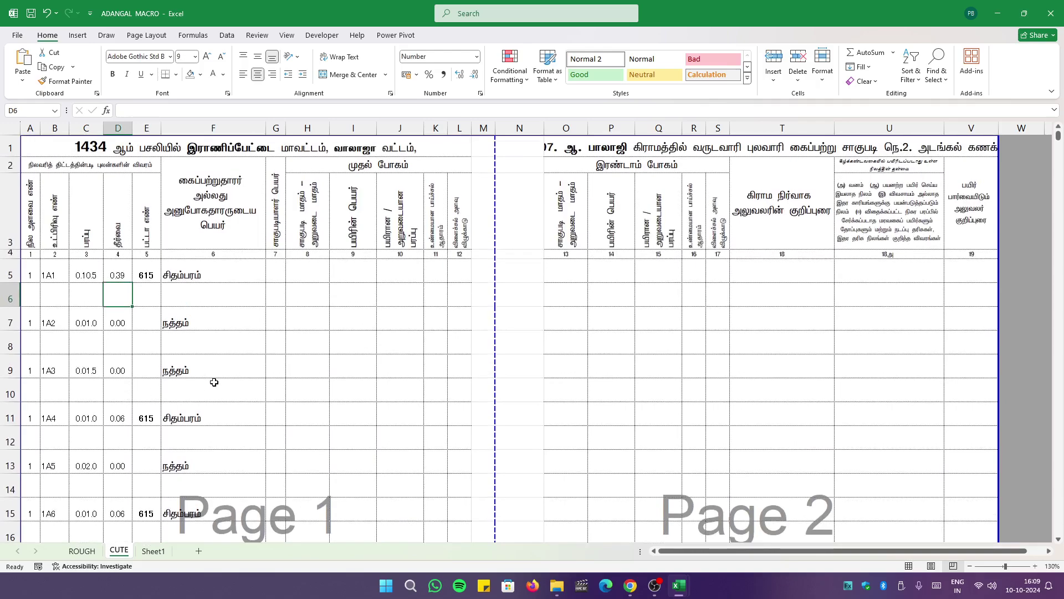
Trace the column C areas from row 5 down to the page total in row 31, including the column D total
click(87, 277)
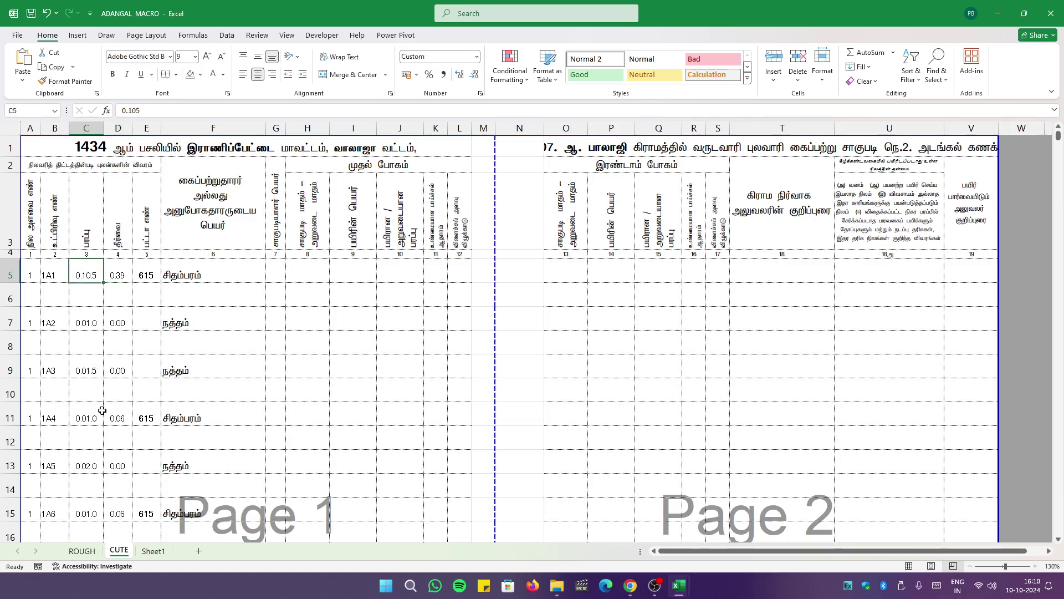
click(86, 460)
scroll(122, 443, down, 3)
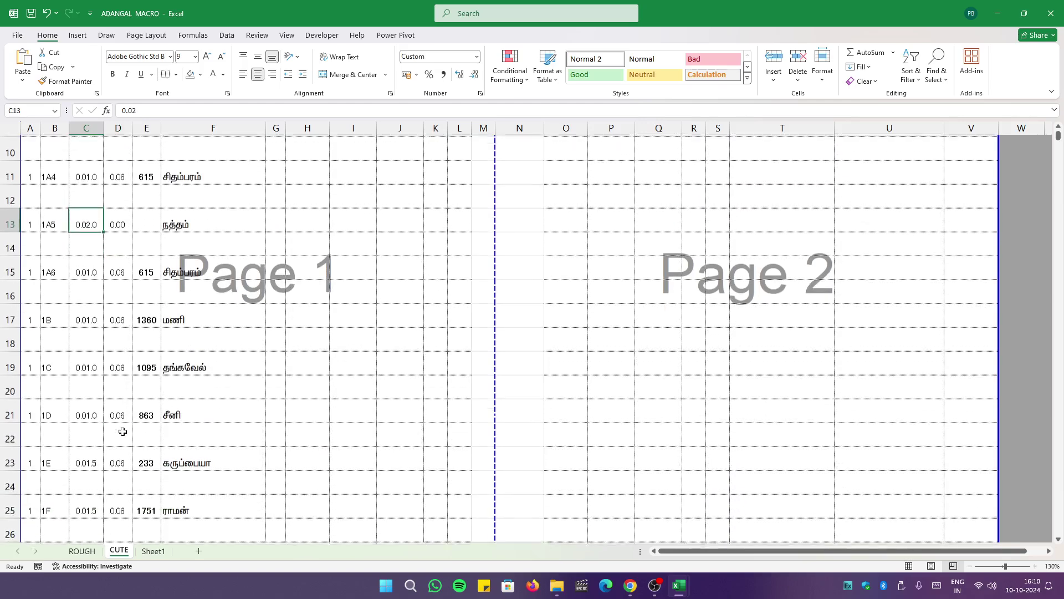
scroll(122, 427, up, 1)
scroll(122, 428, up, 3)
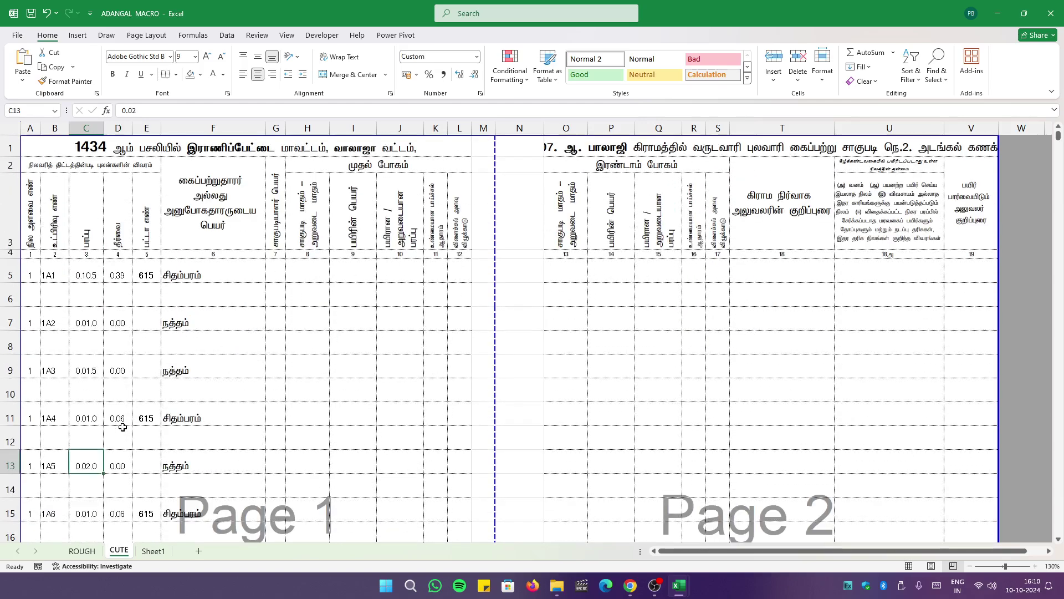
scroll(123, 427, down, 4)
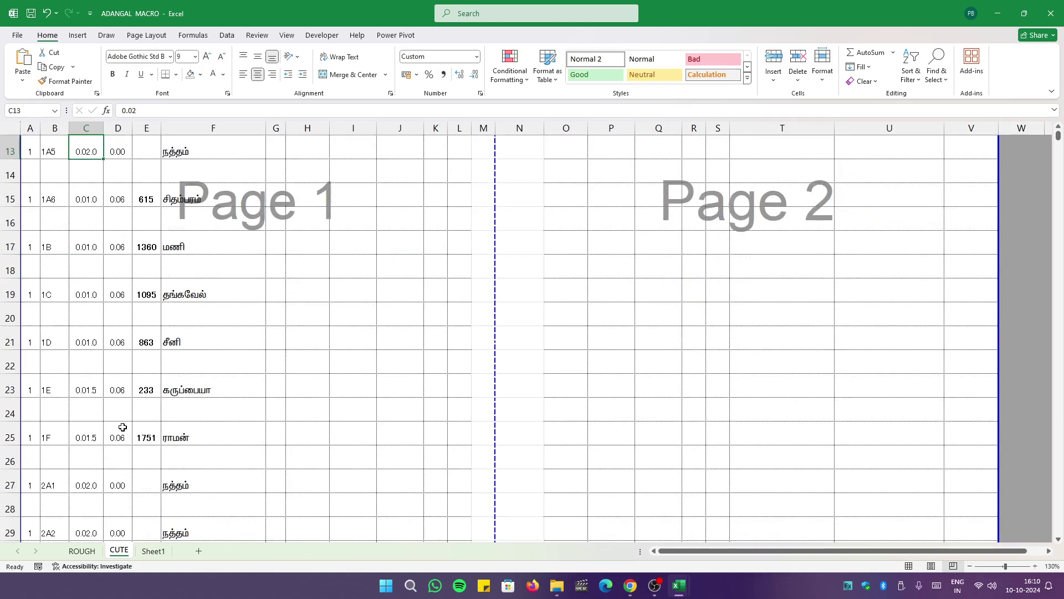
scroll(122, 428, down, 4)
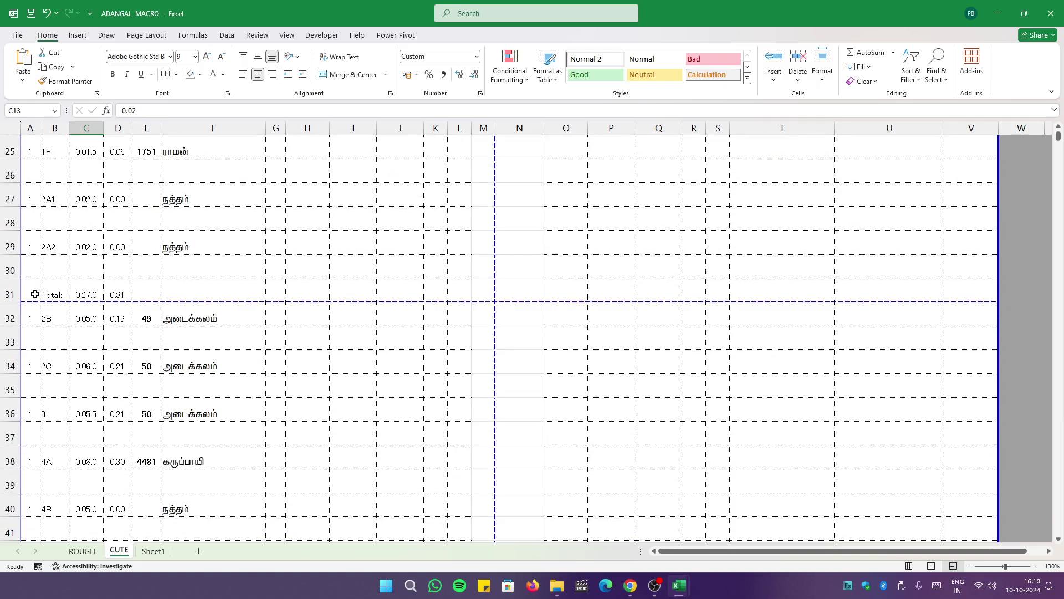
click(115, 294)
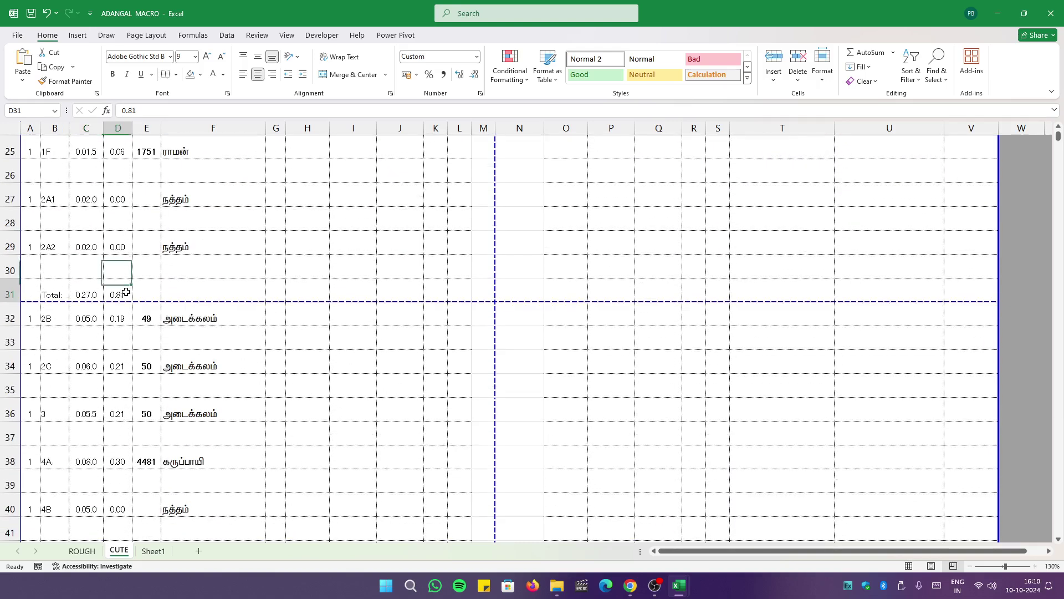
click(7, 294)
Review the column F names from row 5 through the page break to the first entry of the following page in row 32
scroll(121, 336, up, 8)
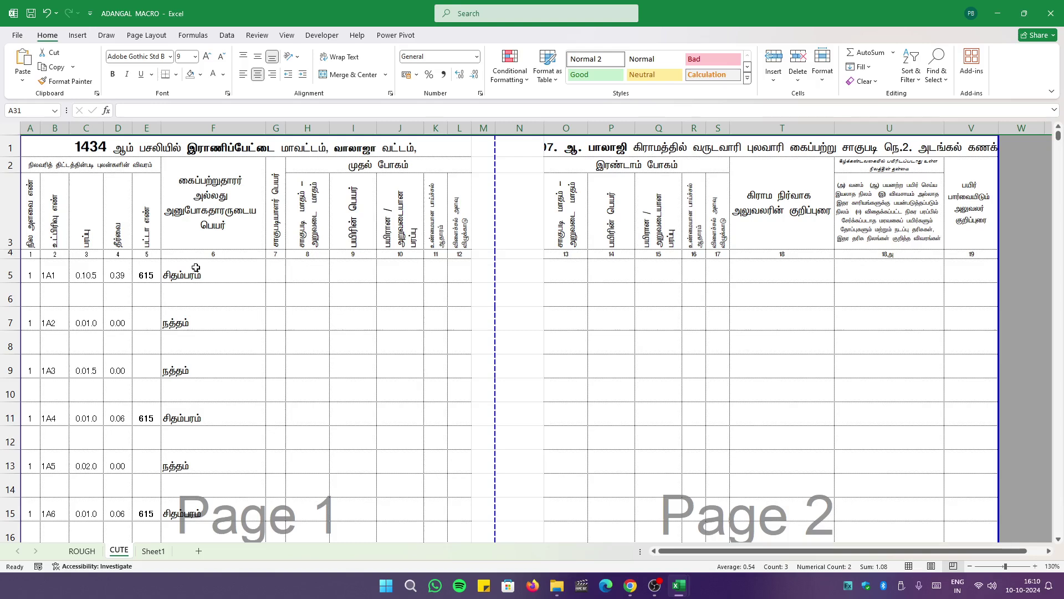
scroll(196, 268, down, 6)
click(189, 452)
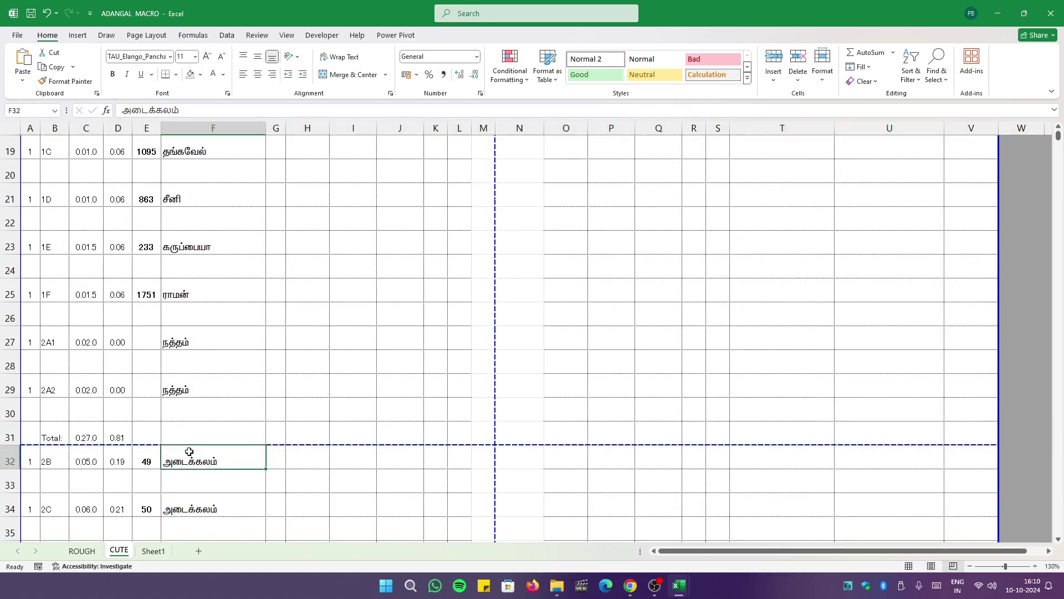
click(183, 470)
scroll(184, 472, up, 5)
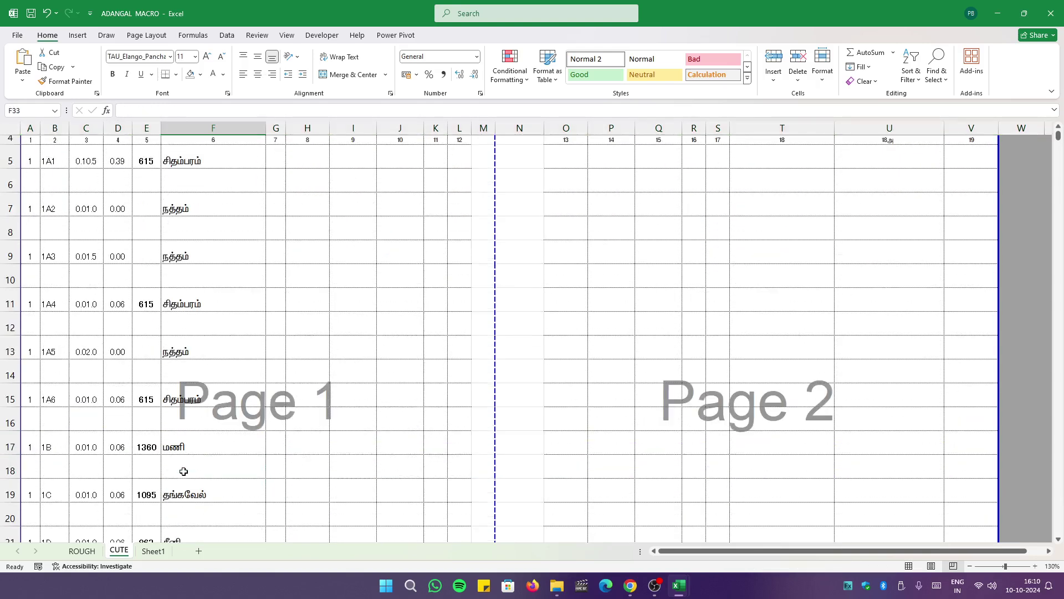
scroll(184, 472, up, 2)
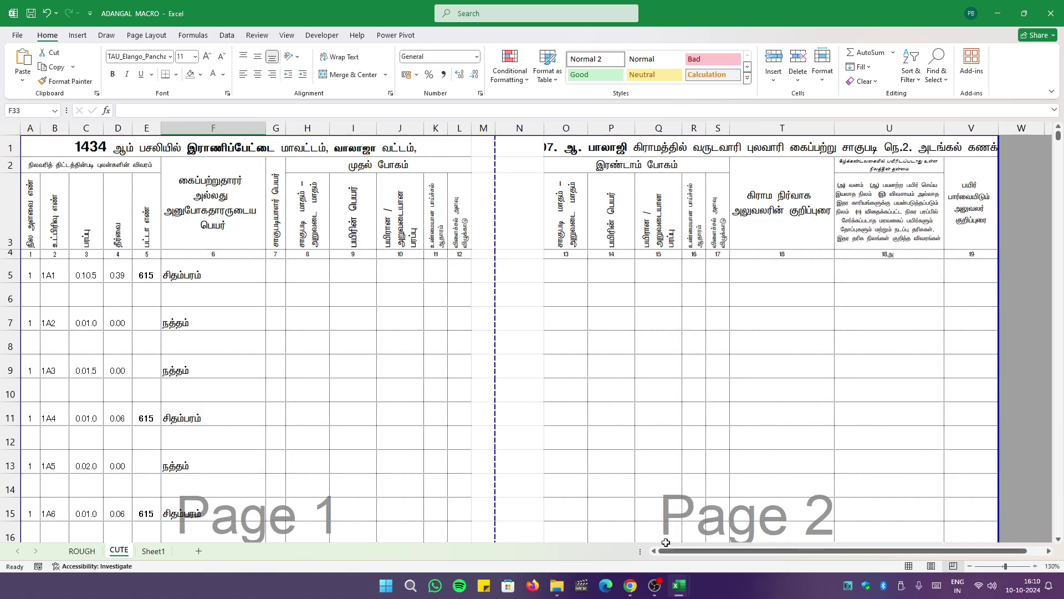
Switch to the Book1 workbook and go over the DIVISOR and DIVIDEND headers and their row 3 values
mouse_move(699, 577)
click(633, 546)
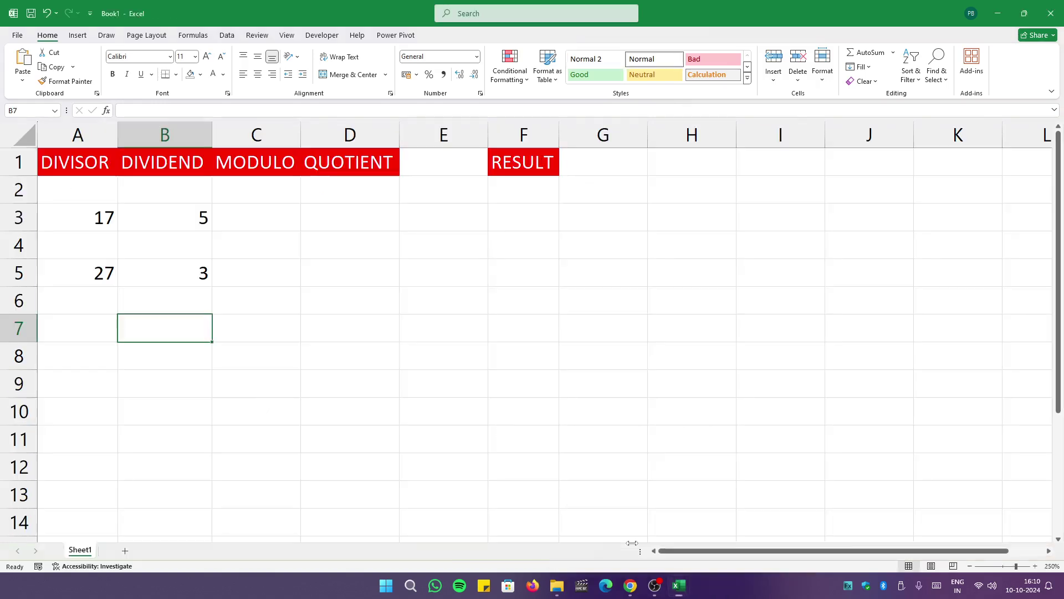
click(94, 225)
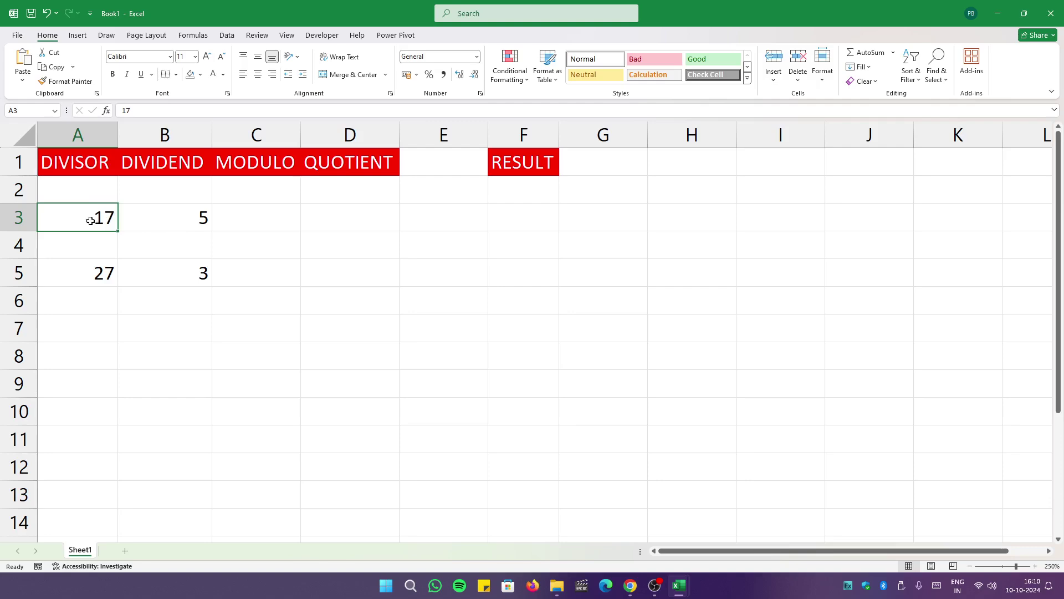
click(89, 172)
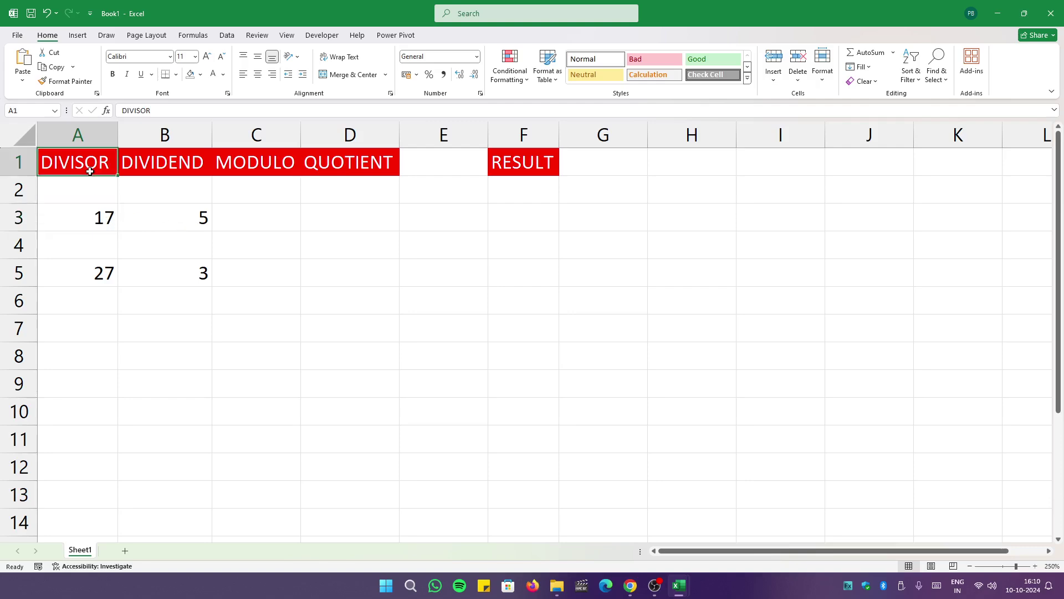
click(139, 217)
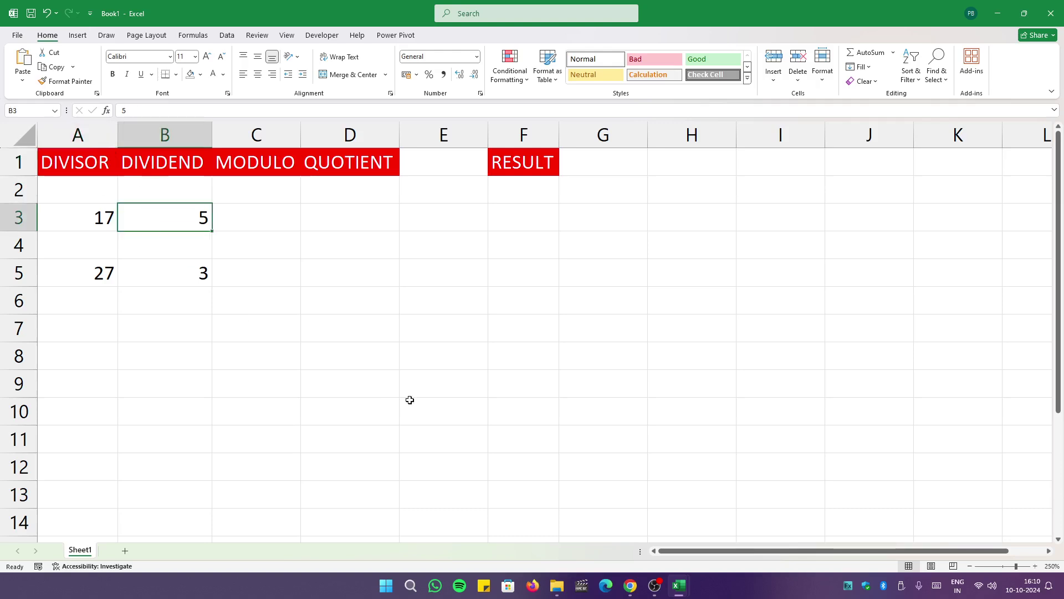
click(100, 169)
click(98, 215)
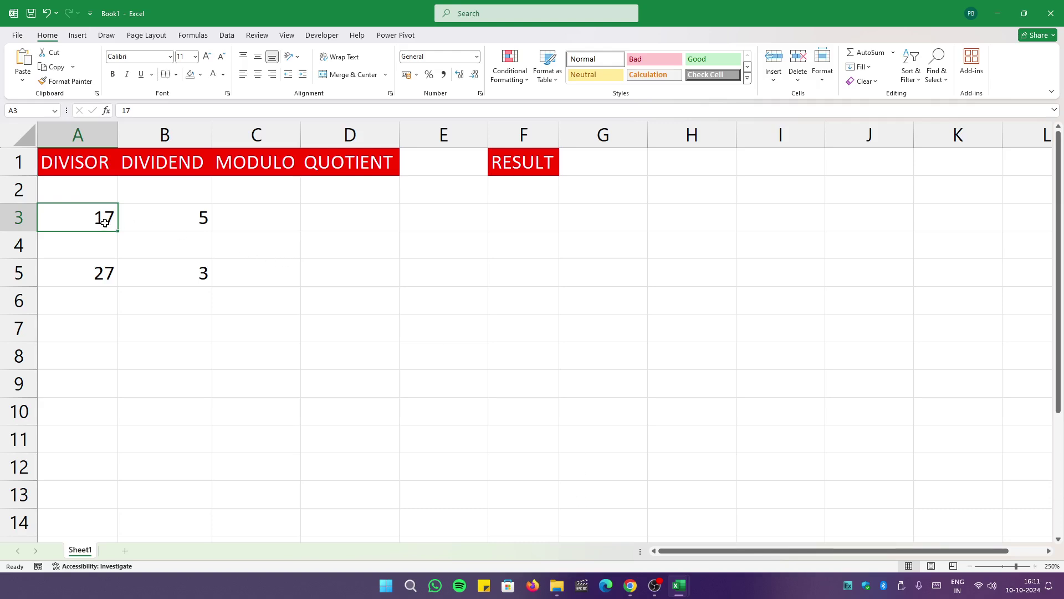
click(196, 221)
click(239, 227)
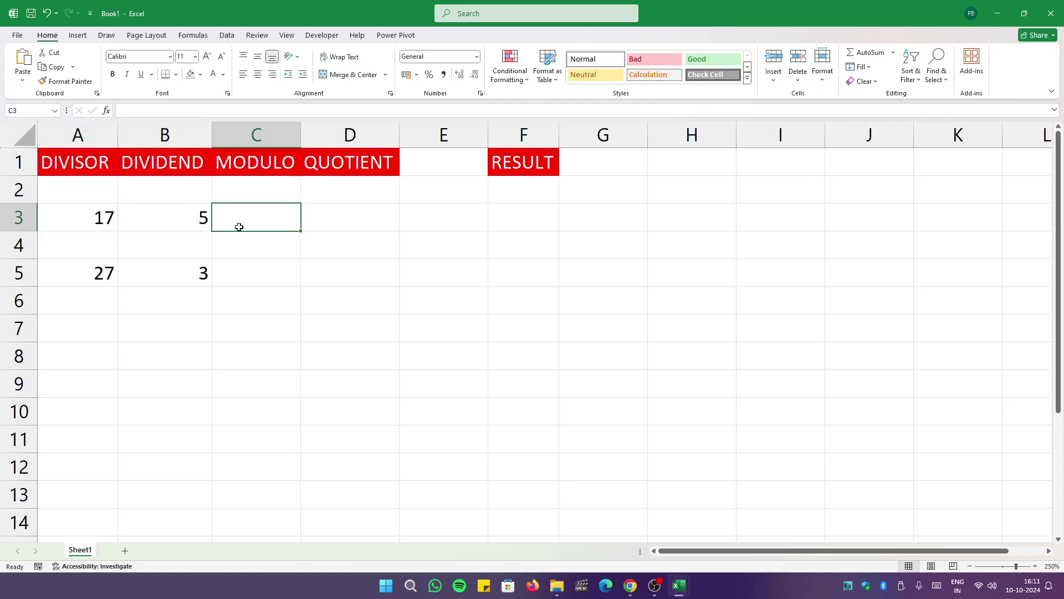
Look over the MODULO and QUOTIENT headers and the empty quotient cell in row 3
click(346, 224)
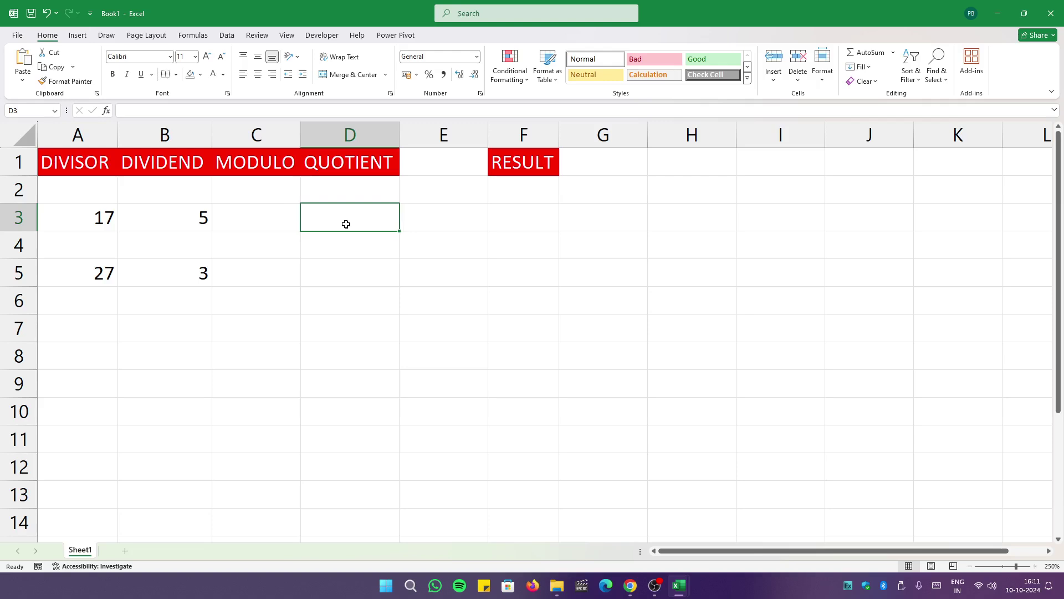
click(262, 167)
click(349, 164)
click(291, 165)
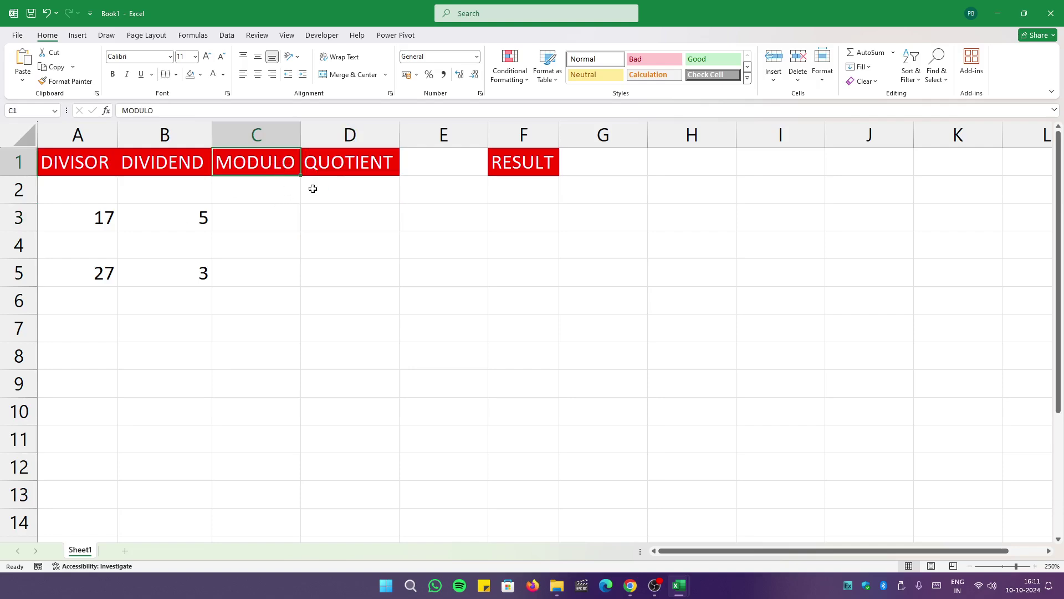
click(329, 167)
click(257, 169)
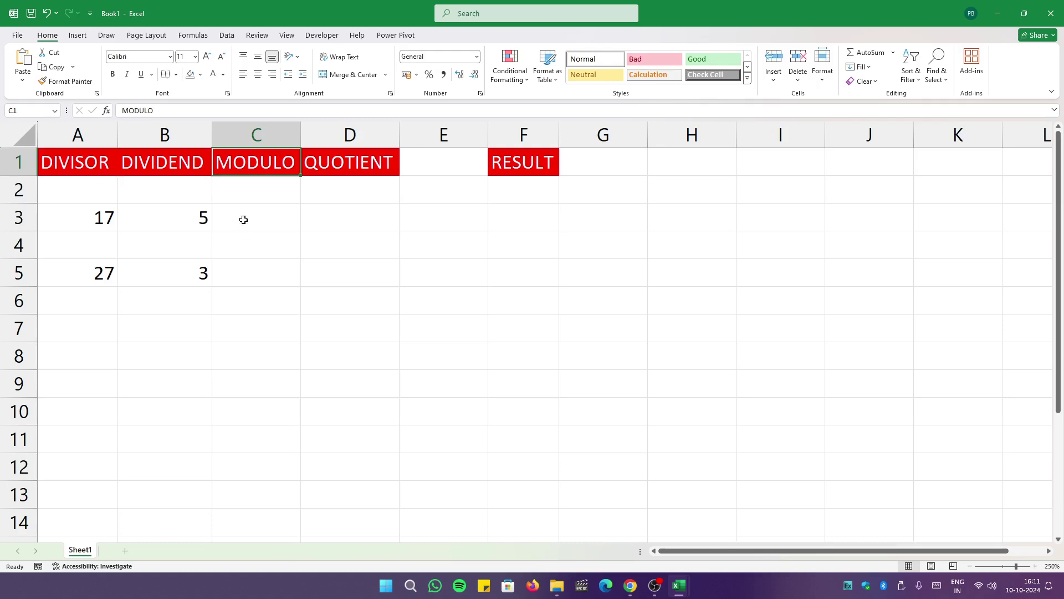
click(244, 220)
double_click(244, 220)
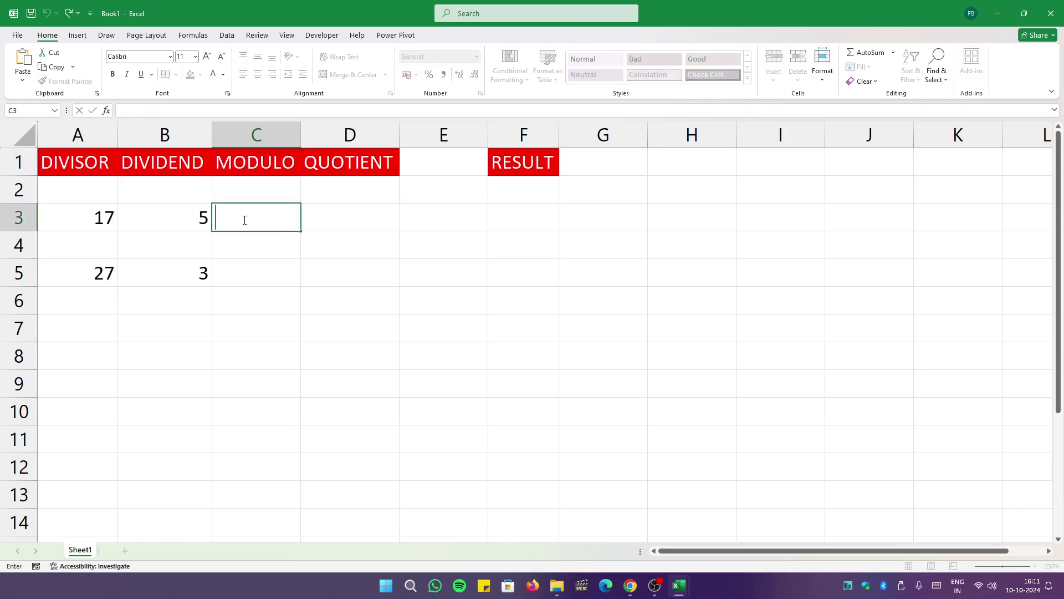
text(=mod)
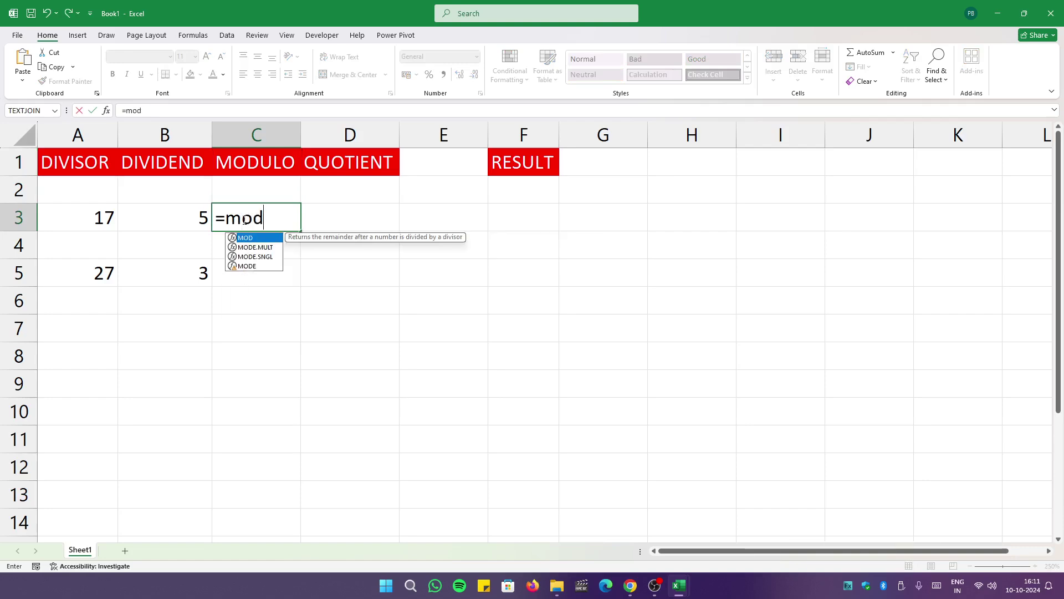
key(Tab)
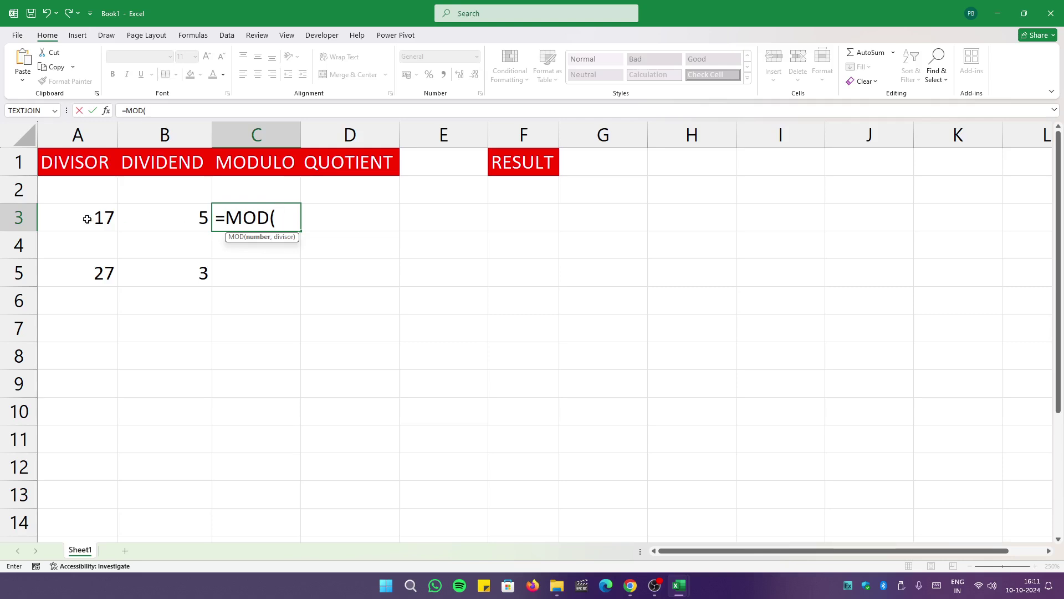
click(88, 219)
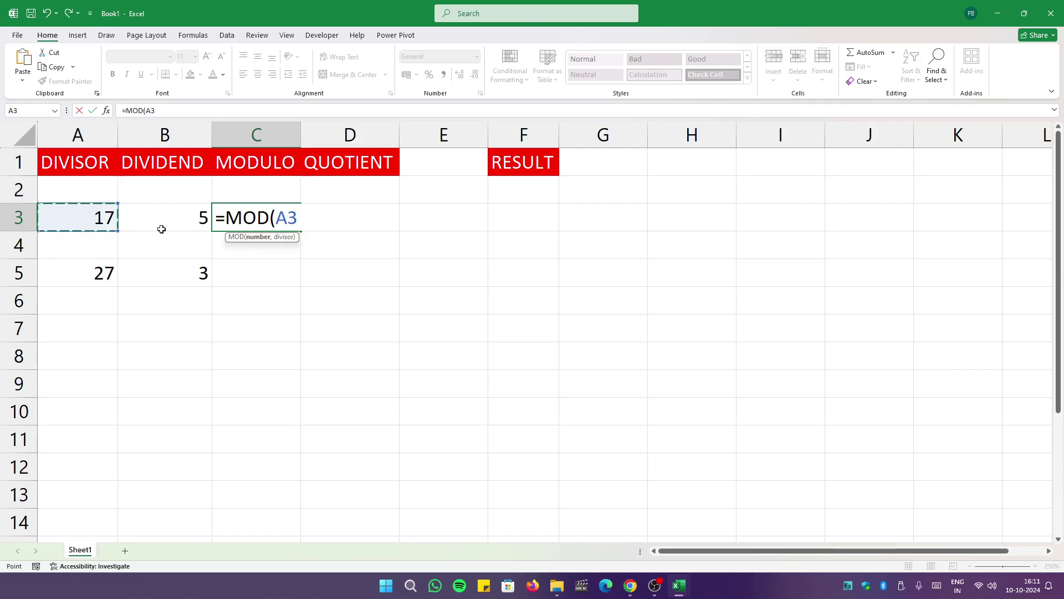
key(Escape)
Replace the header in A1 with DIVIDEND by filling it across from B1
click(166, 166)
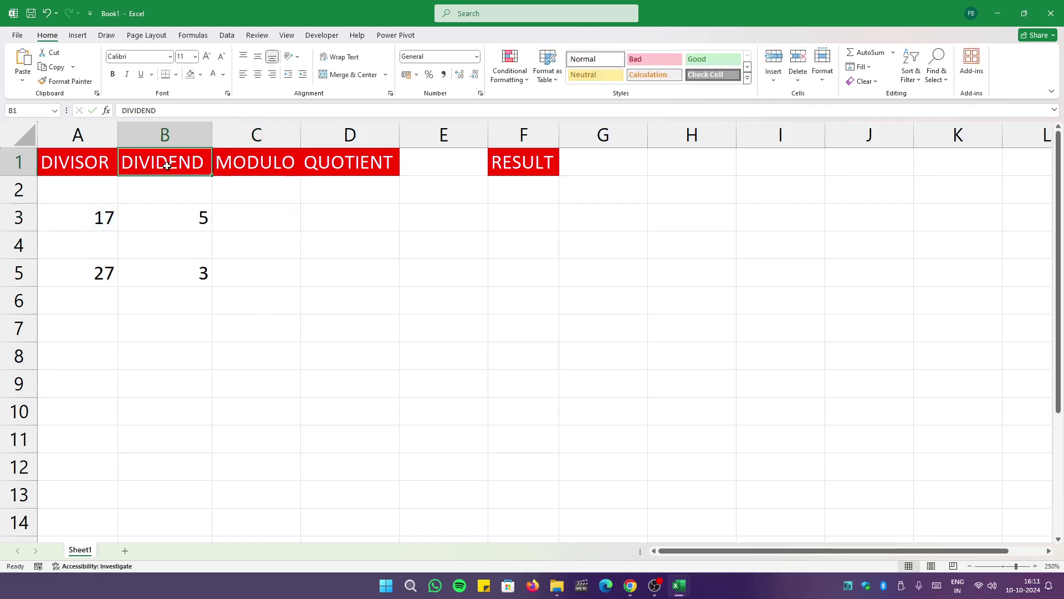
drag(212, 175, 213, 175)
click(216, 177)
click(194, 166)
drag(212, 175, 55, 167)
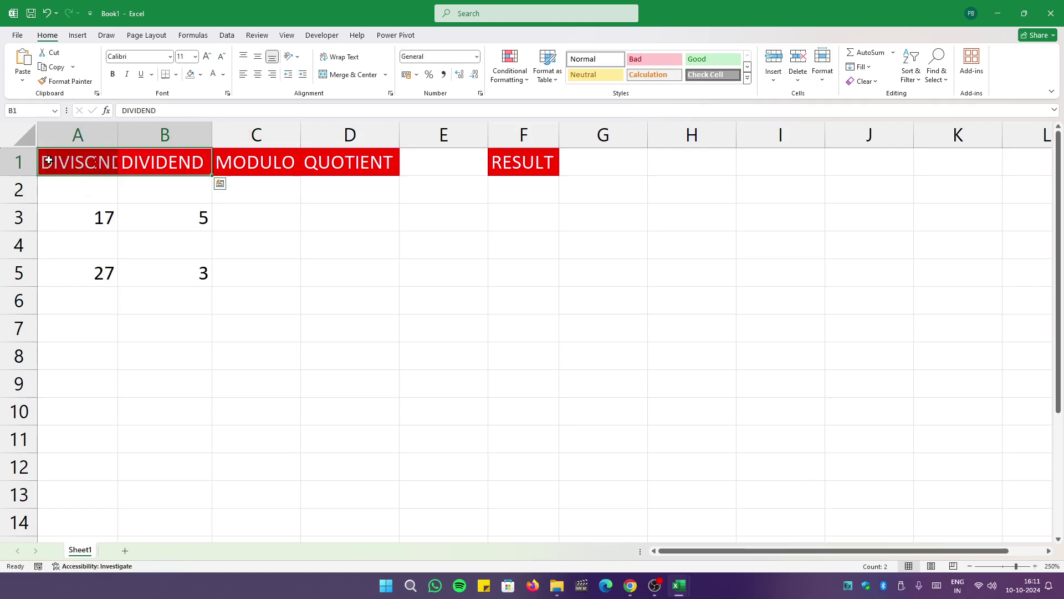
Change the header in B1 to DIVISOR and fit column A's width to its contents
click(174, 166)
double_click(174, 166)
drag(155, 166, 203, 165)
text(s)
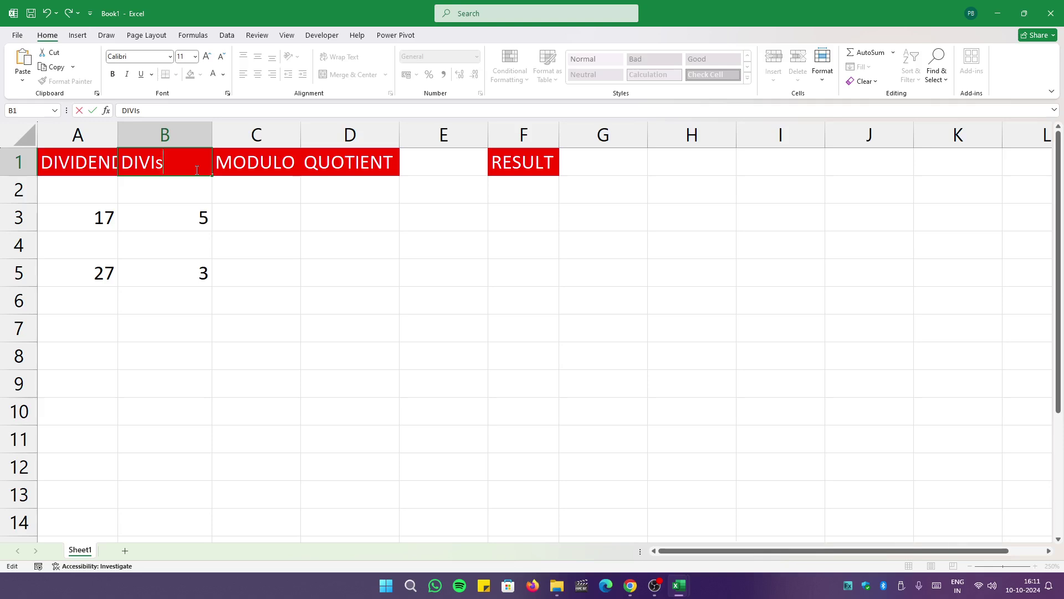
key(BackSpace)
text(SOR)
key(Return)
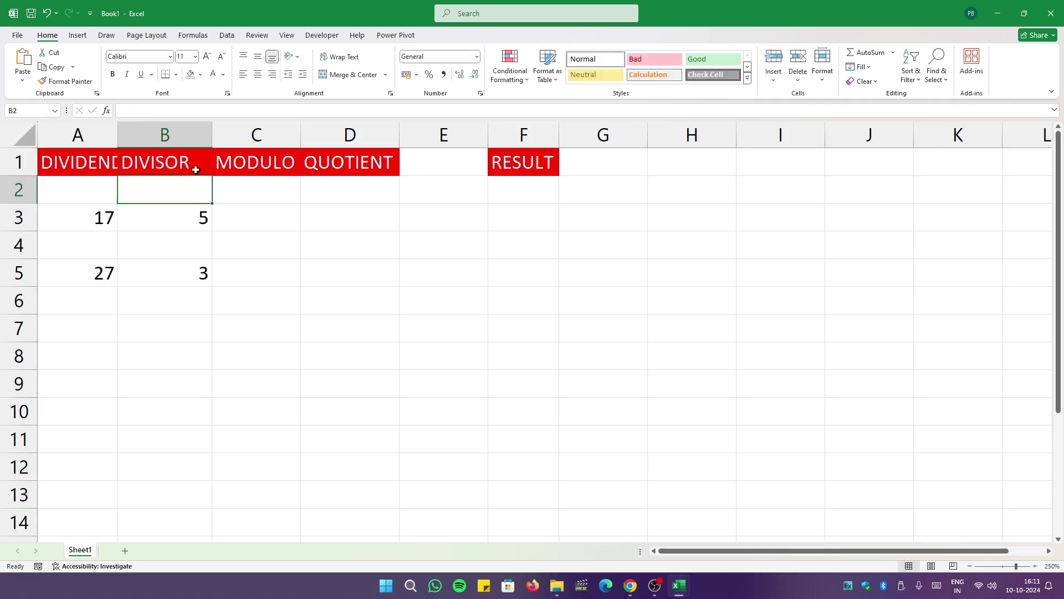
double_click(117, 135)
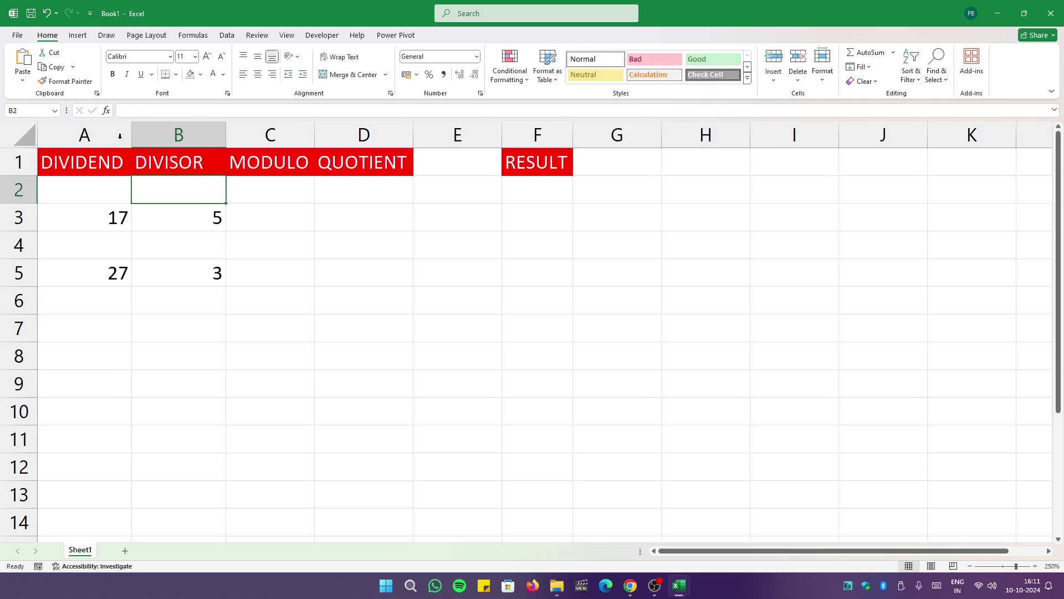
Start a MOD formula in C3 and open its function arguments, keeping the row 3 values in columns A and B uncovered
click(192, 247)
click(262, 220)
text(=)
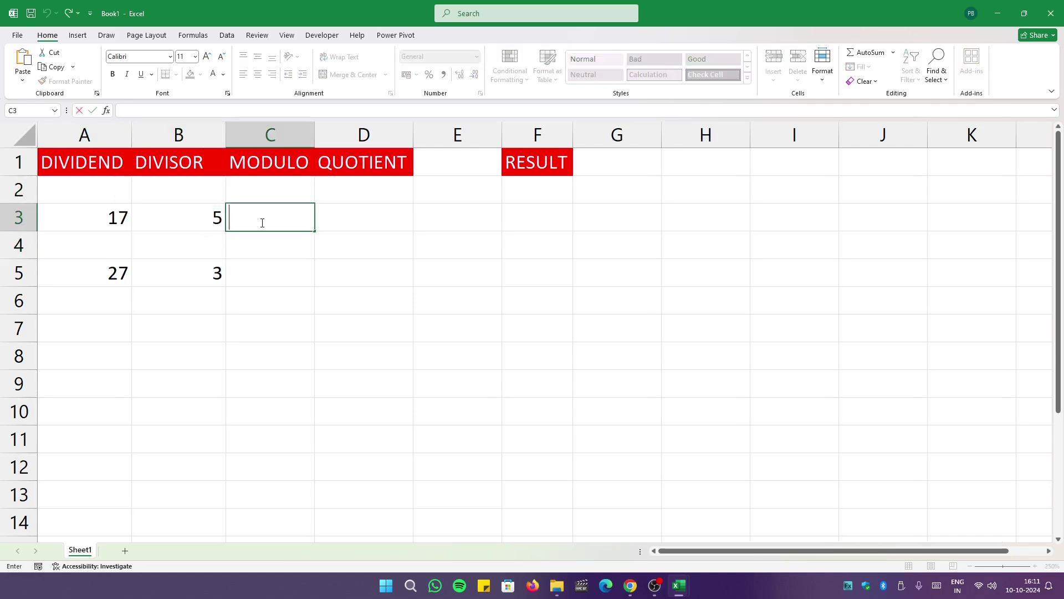
text(MO)
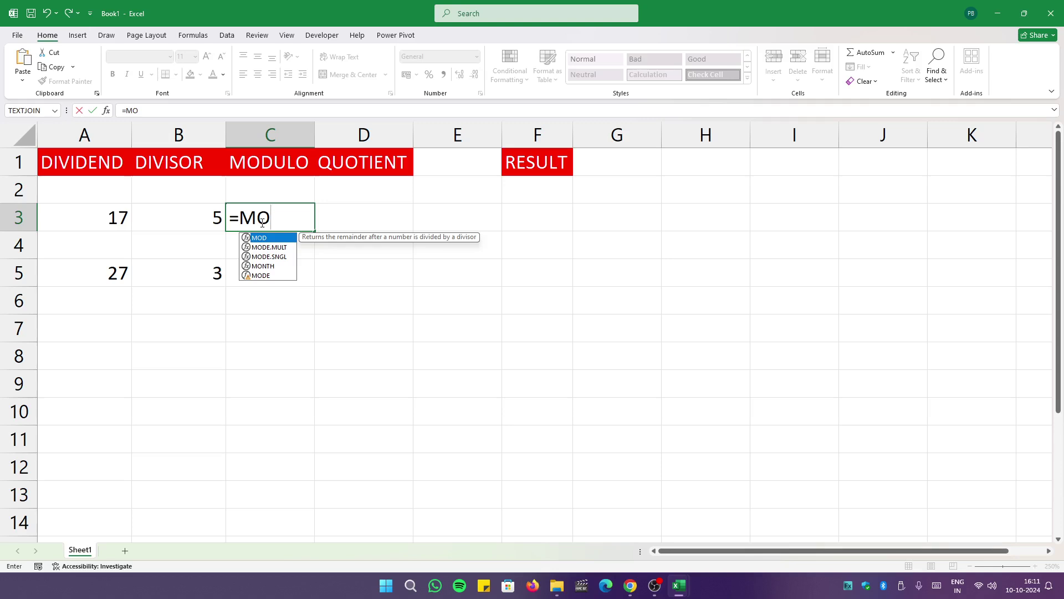
key(Tab)
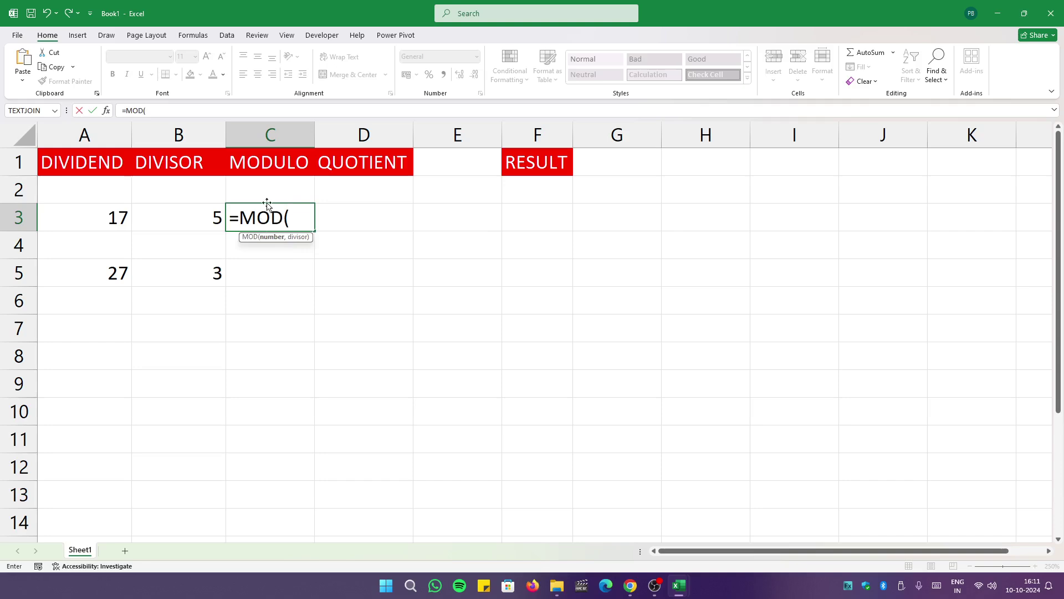
click(107, 111)
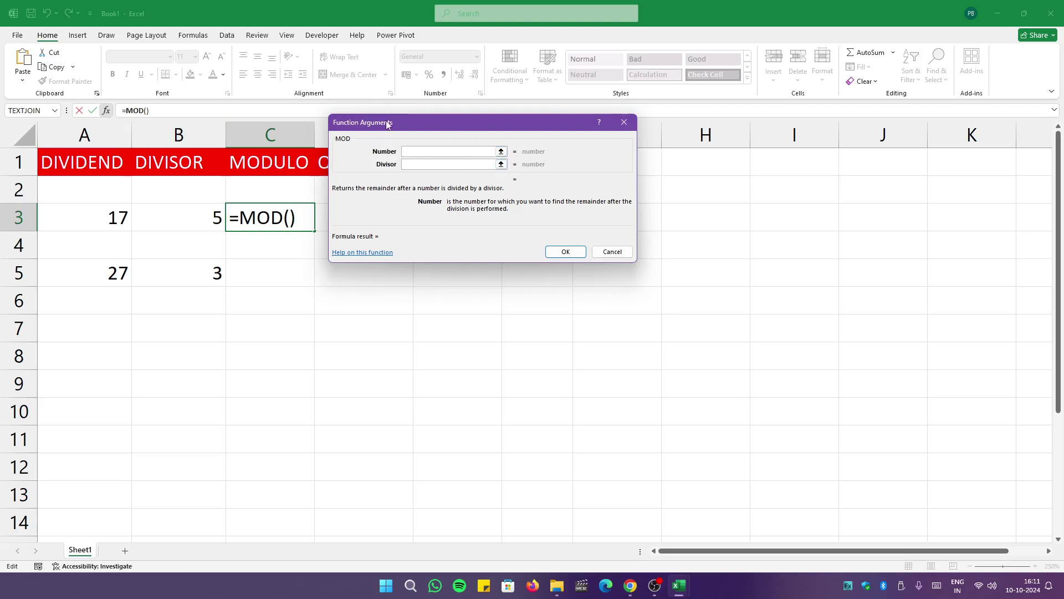
drag(388, 122, 357, 147)
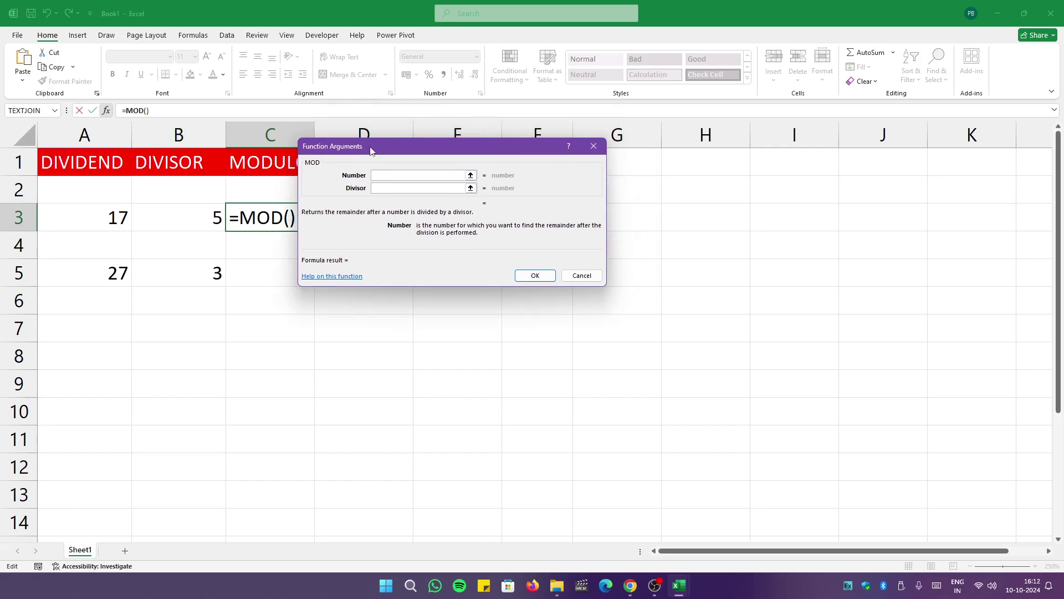
Set the MOD function's Number argument to the dividend cell A3
click(471, 175)
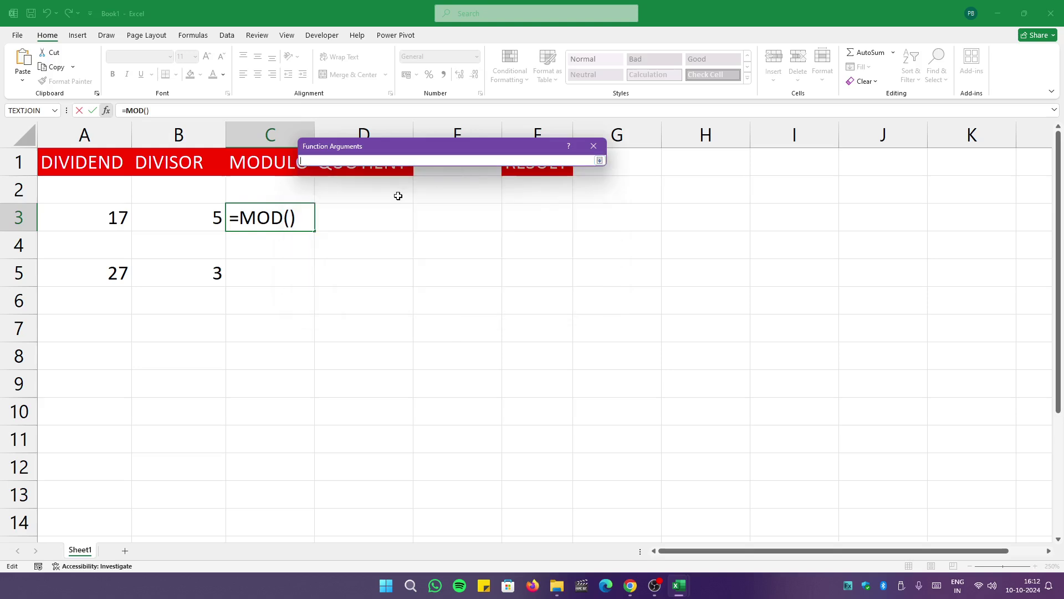
click(102, 223)
click(600, 160)
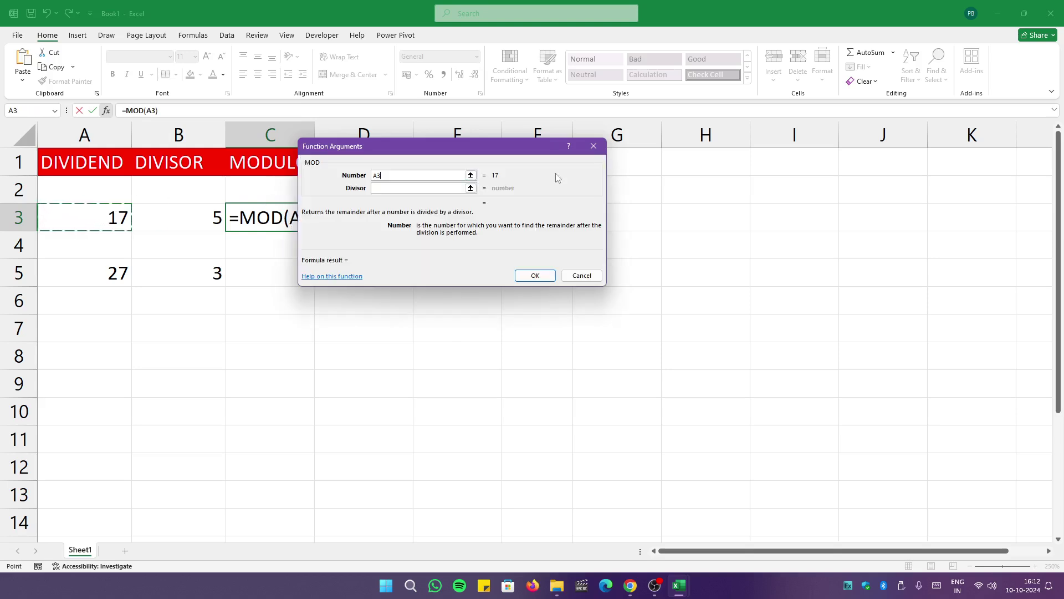
Set the MOD function's Divisor argument to the divisor cell B3 and complete the formula in C3
key(Tab)
click(471, 188)
click(203, 219)
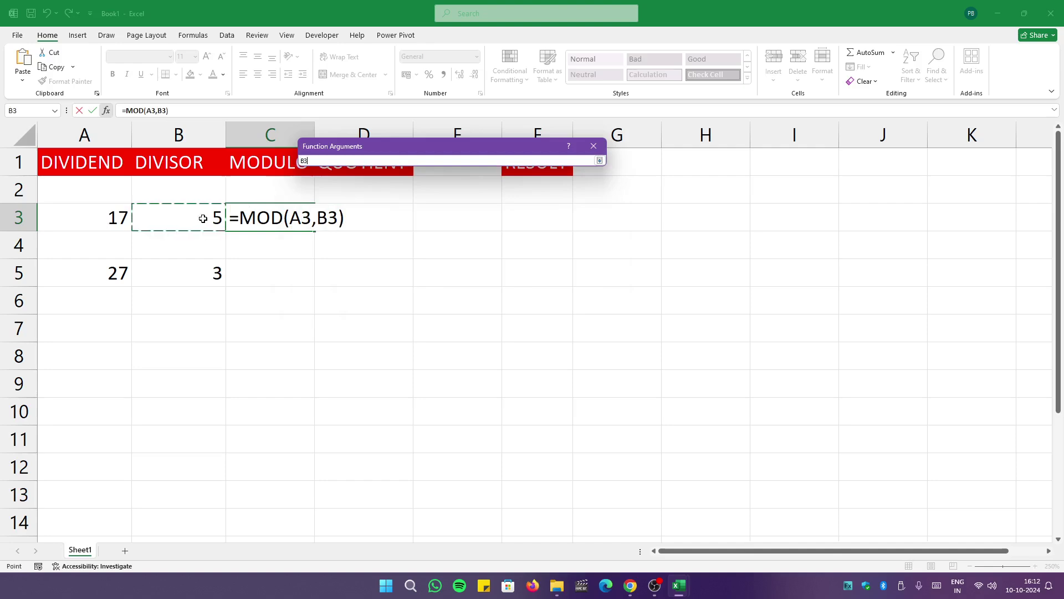
click(600, 160)
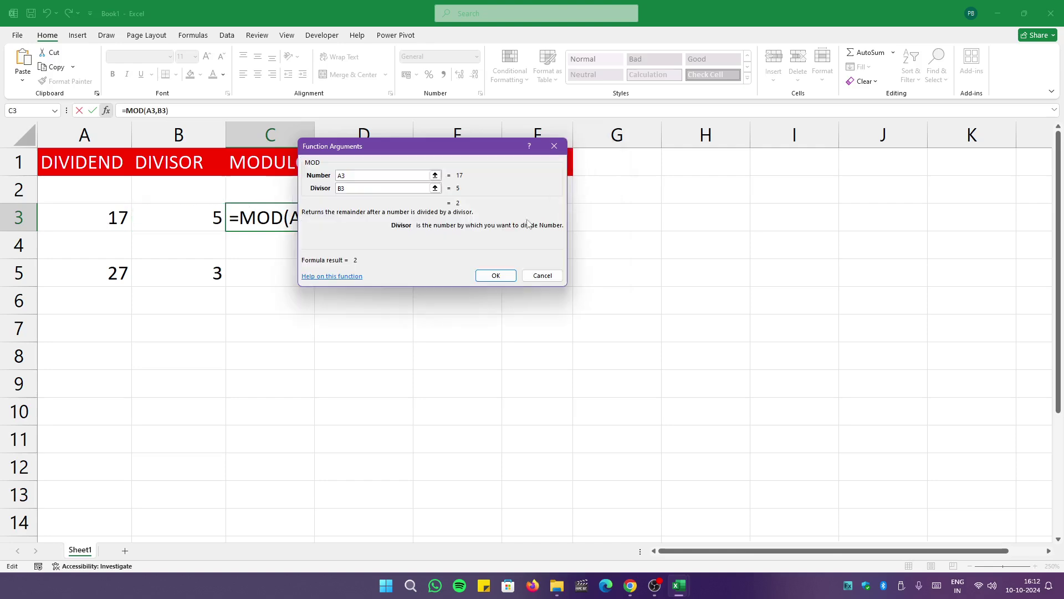
click(486, 278)
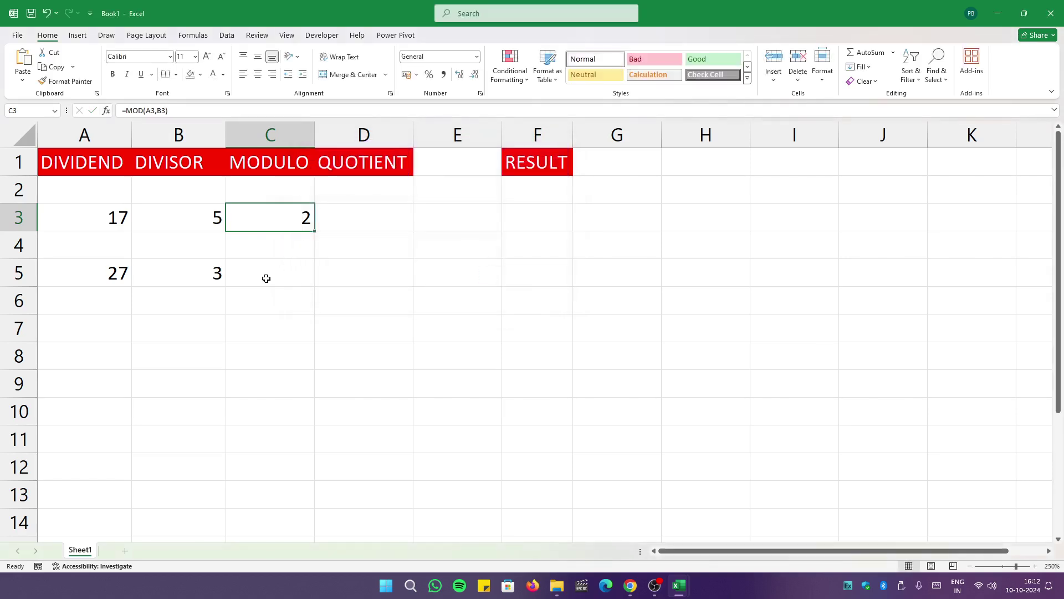
Enter the formula =MOD(A5,B5) in C5 for the second dividend and divisor
click(267, 279)
text(=)
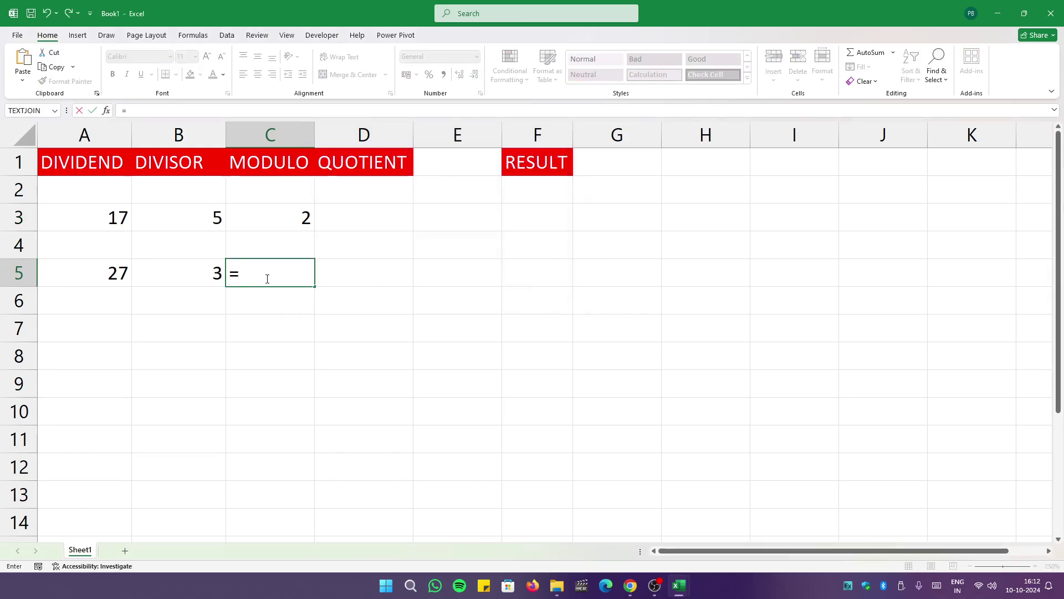
text(MOD()
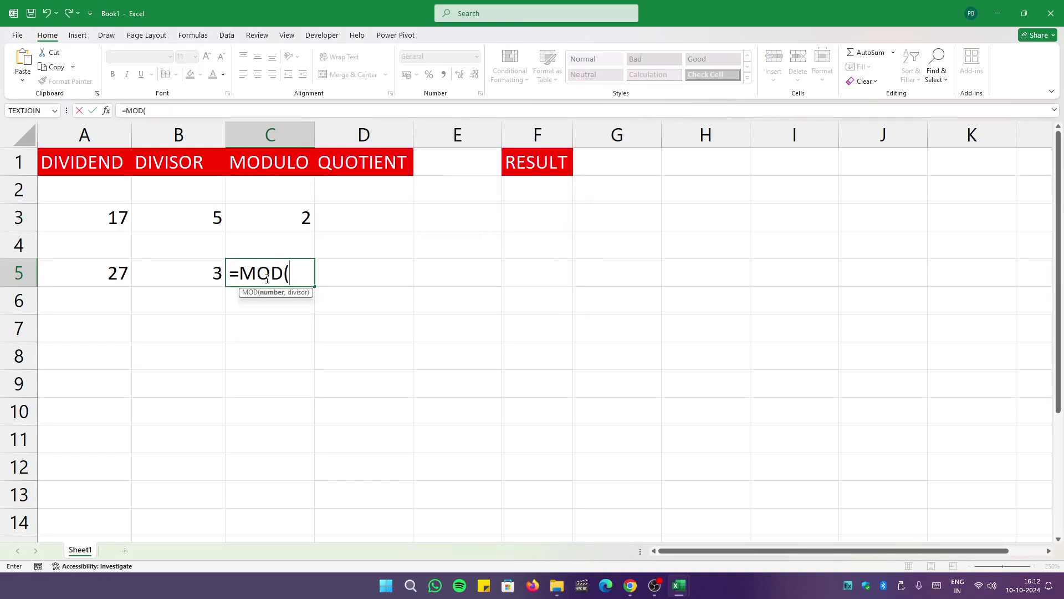
click(86, 273)
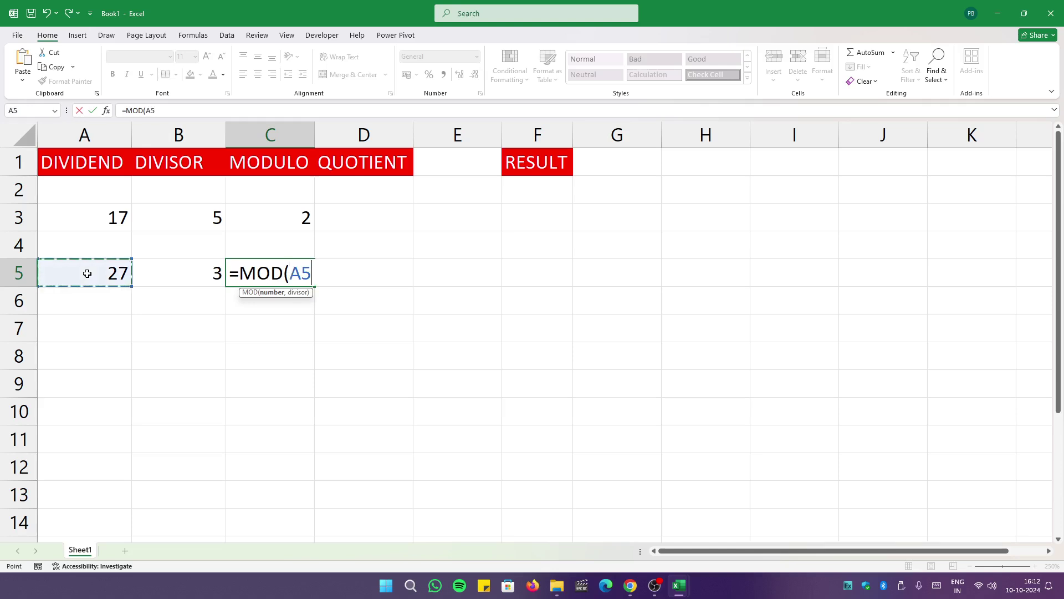
text(,)
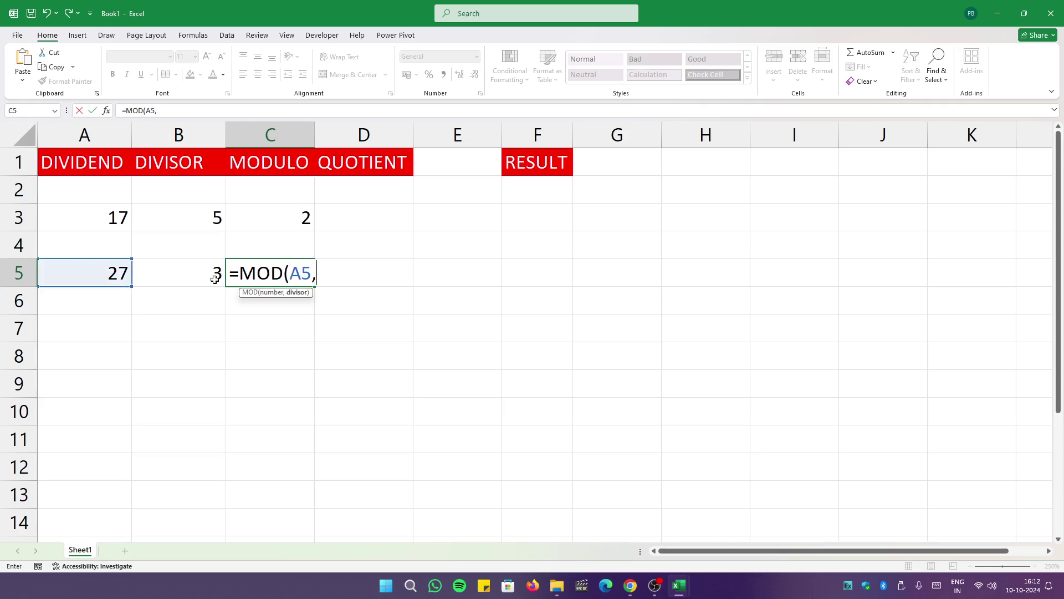
click(194, 273)
key(Return)
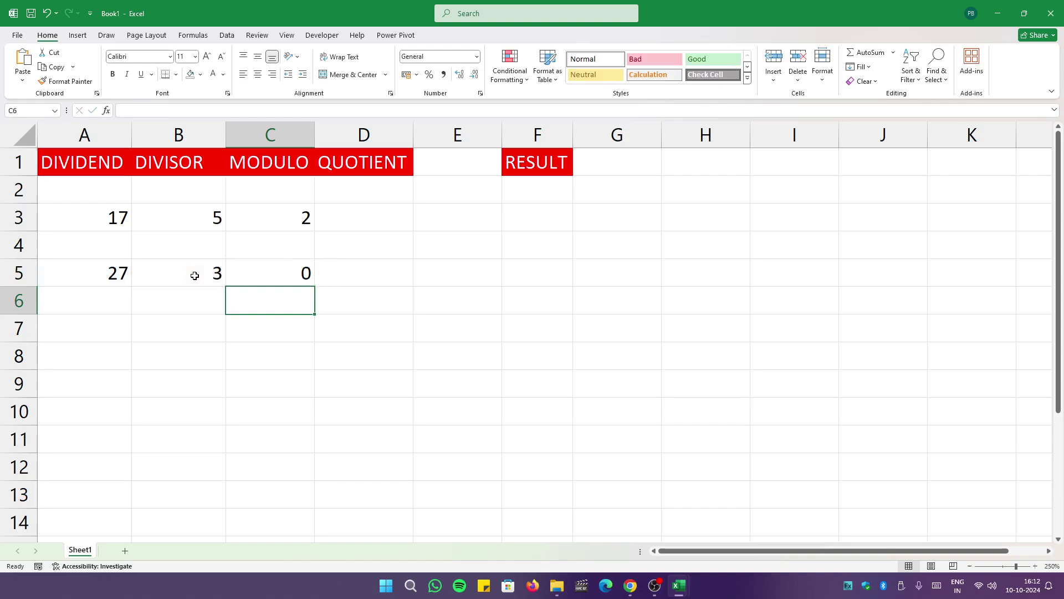
click(288, 278)
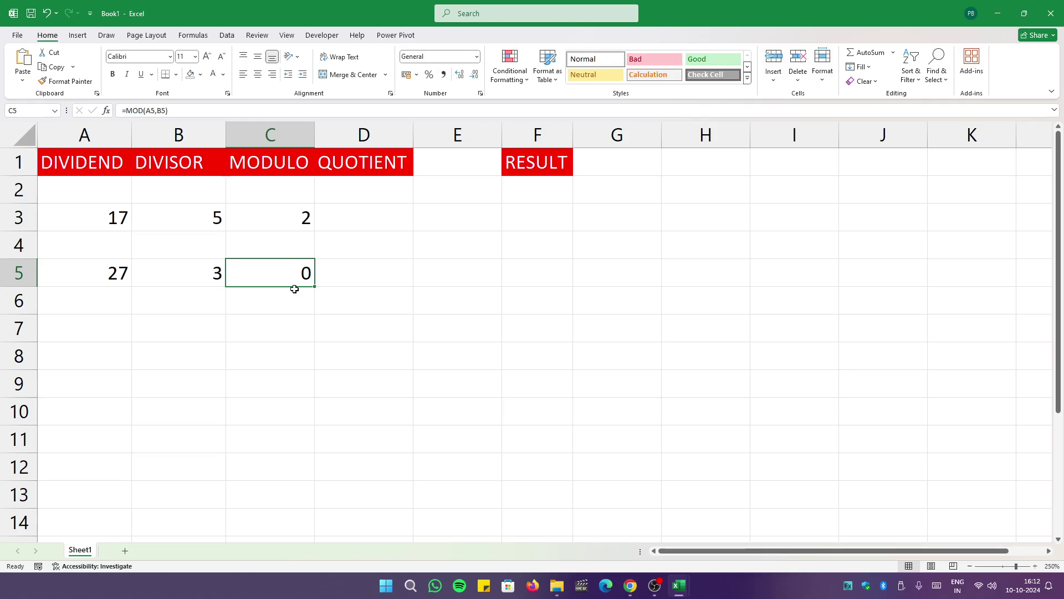
Enter the formula =QUOTIENT(A3,B3) in D3 under the QUOTIENT header
click(346, 220)
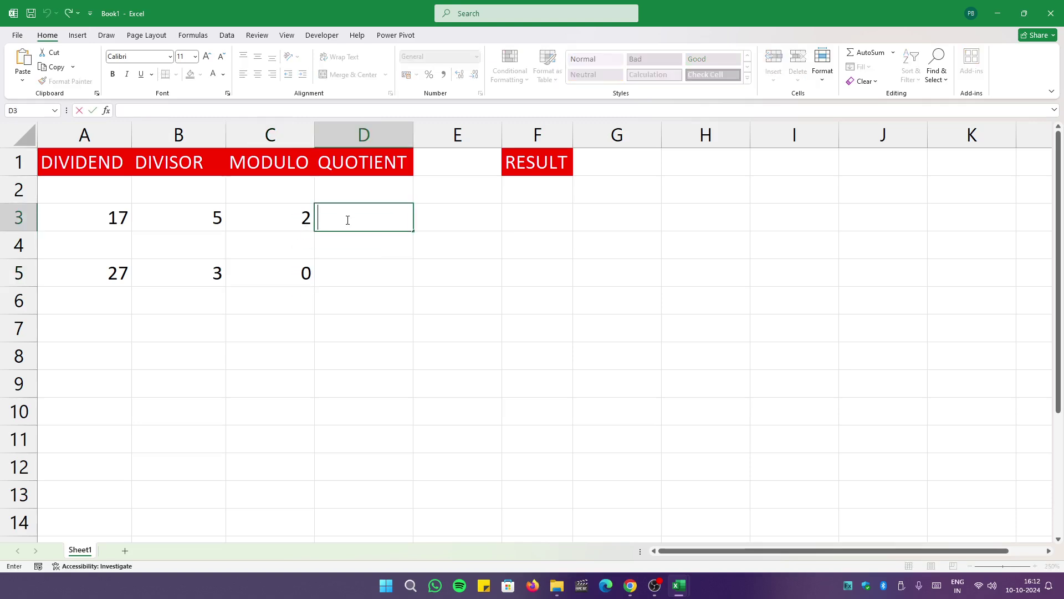
text(=QU)
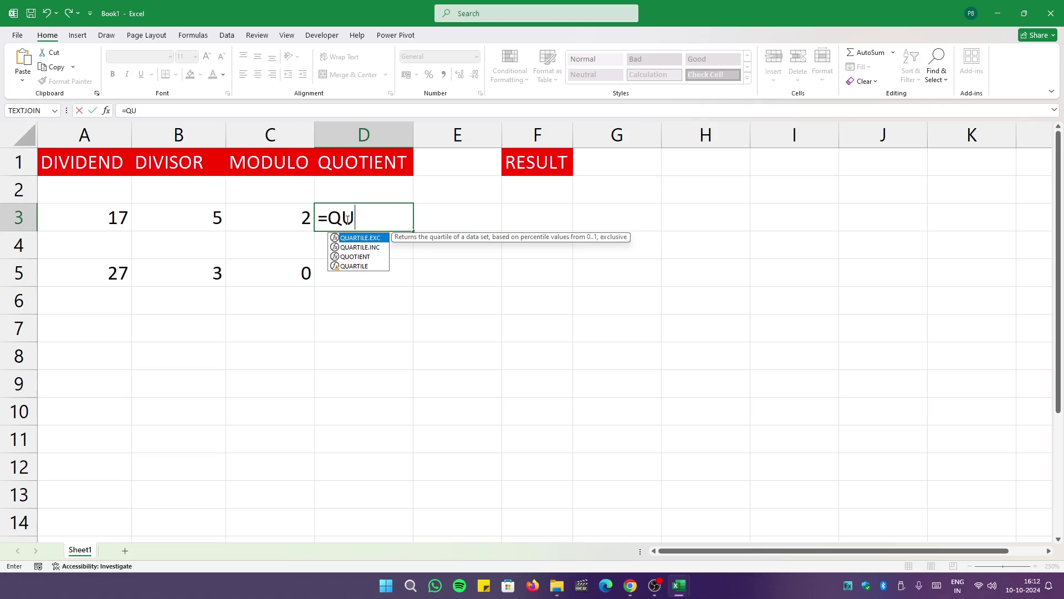
text(O)
key(Tab)
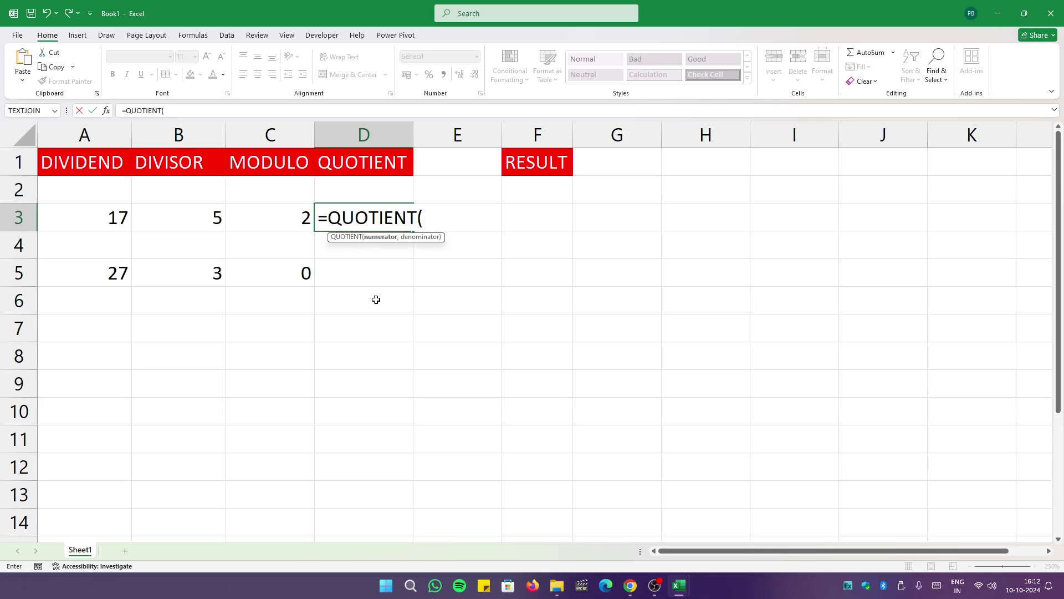
click(105, 217)
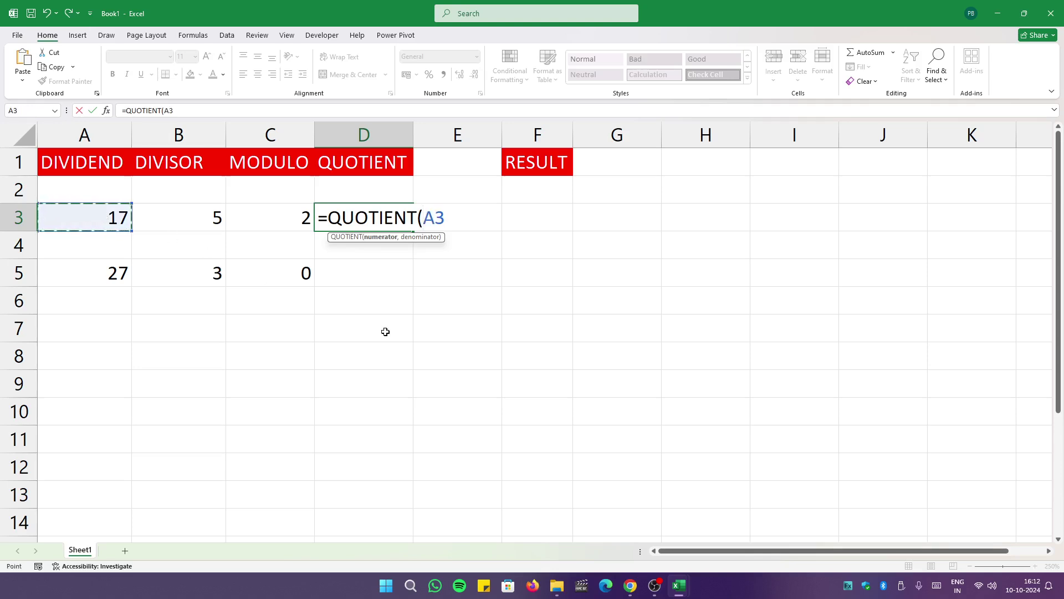
text(,)
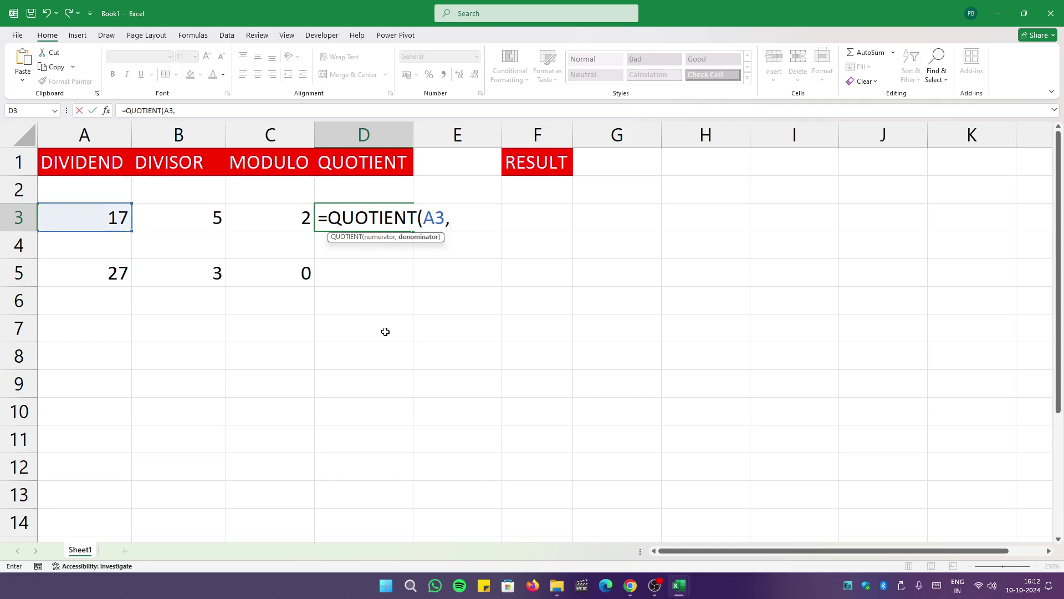
click(205, 215)
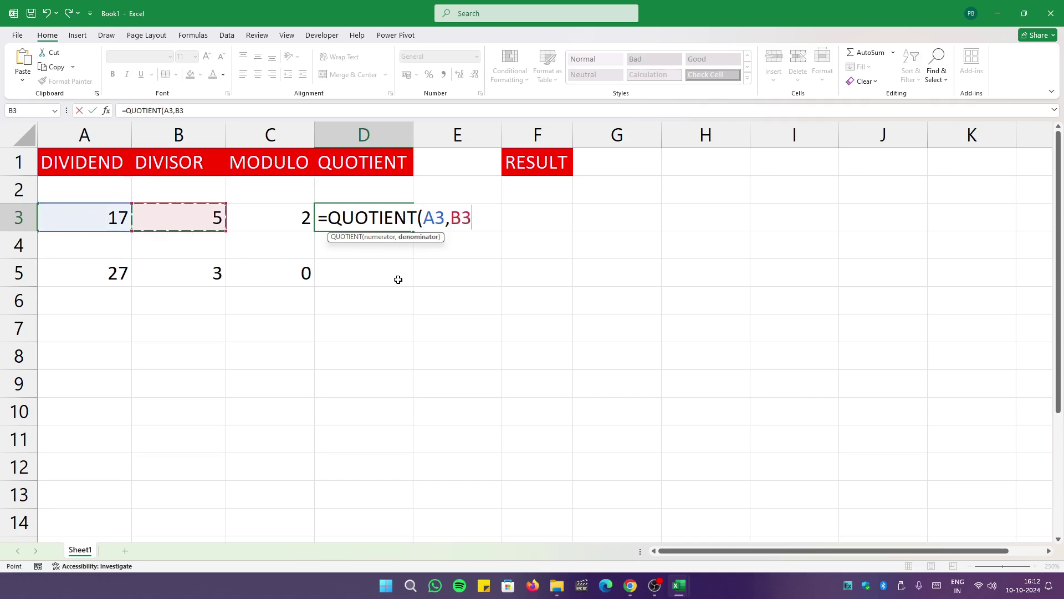
key(Return)
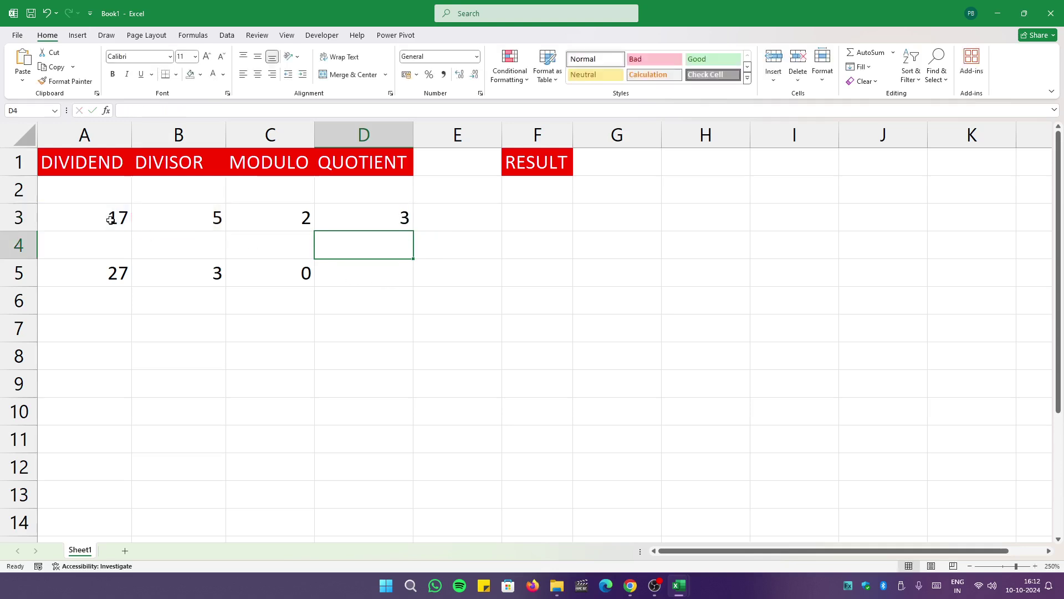
Review the divisor in B3, the MOD formula in C3 and the QUOTIENT formula in D3
click(217, 220)
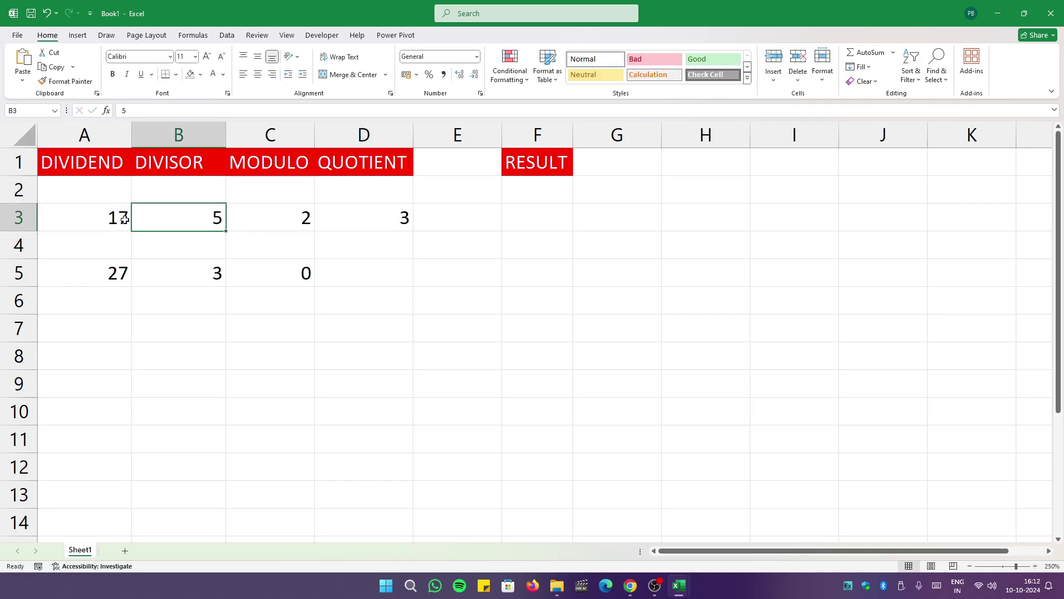
click(299, 219)
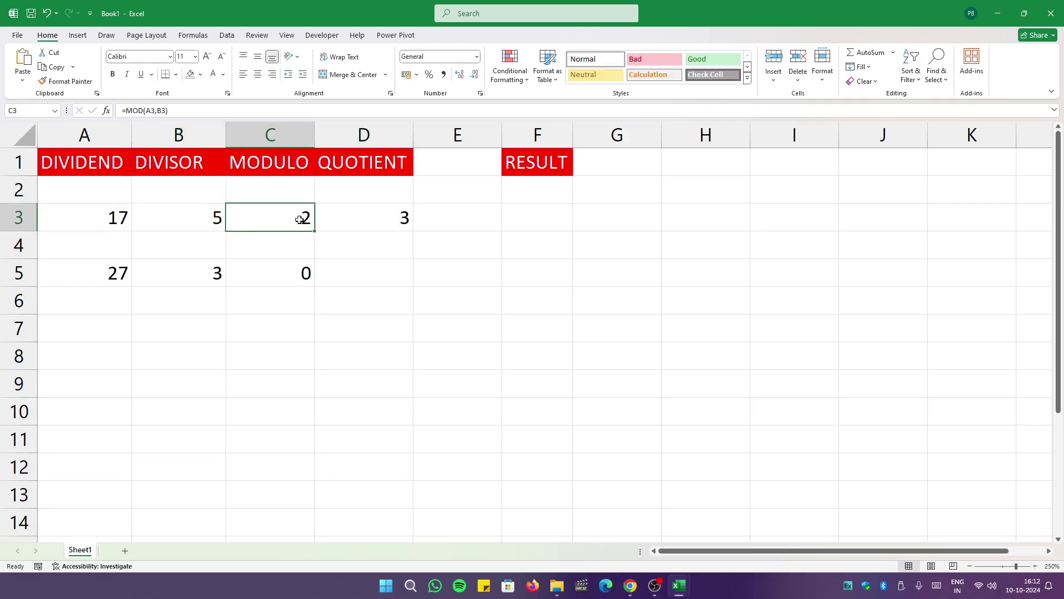
click(398, 219)
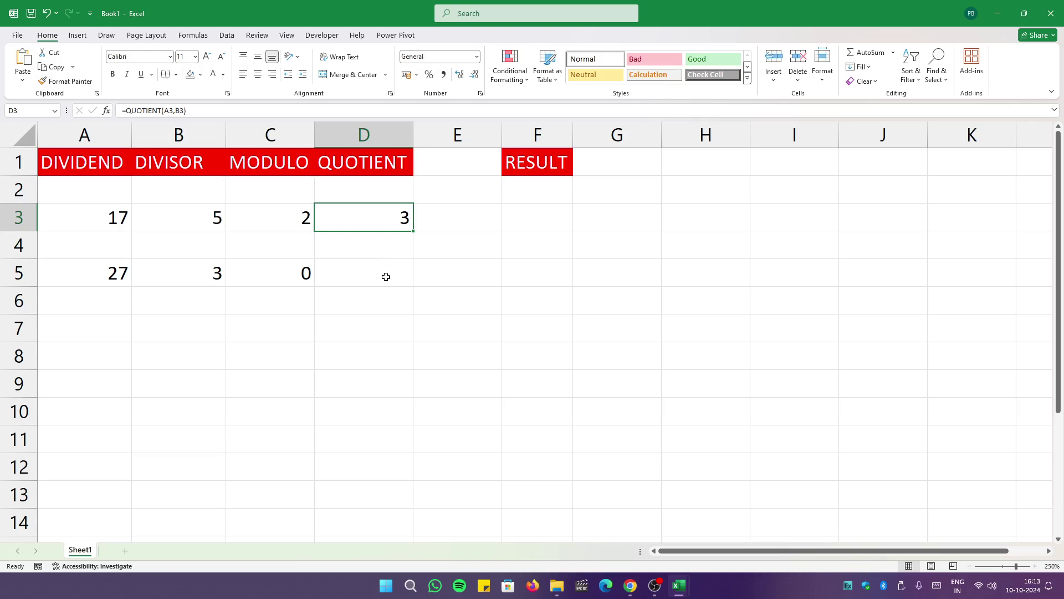
click(277, 222)
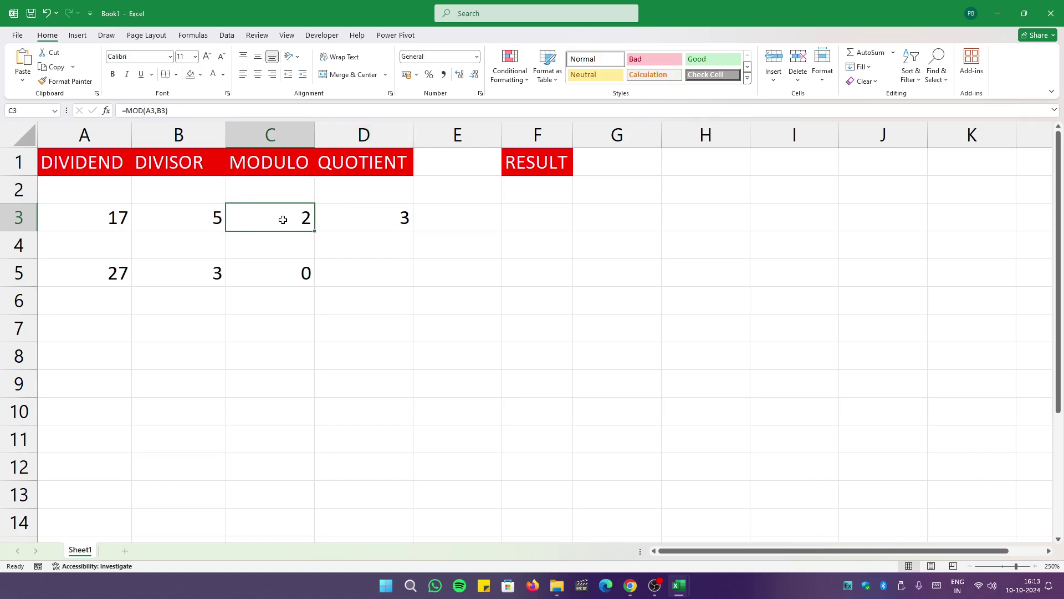
Copy the QUOTIENT formula from D3 and paste it as a formula into D5
double_click(352, 276)
click(375, 216)
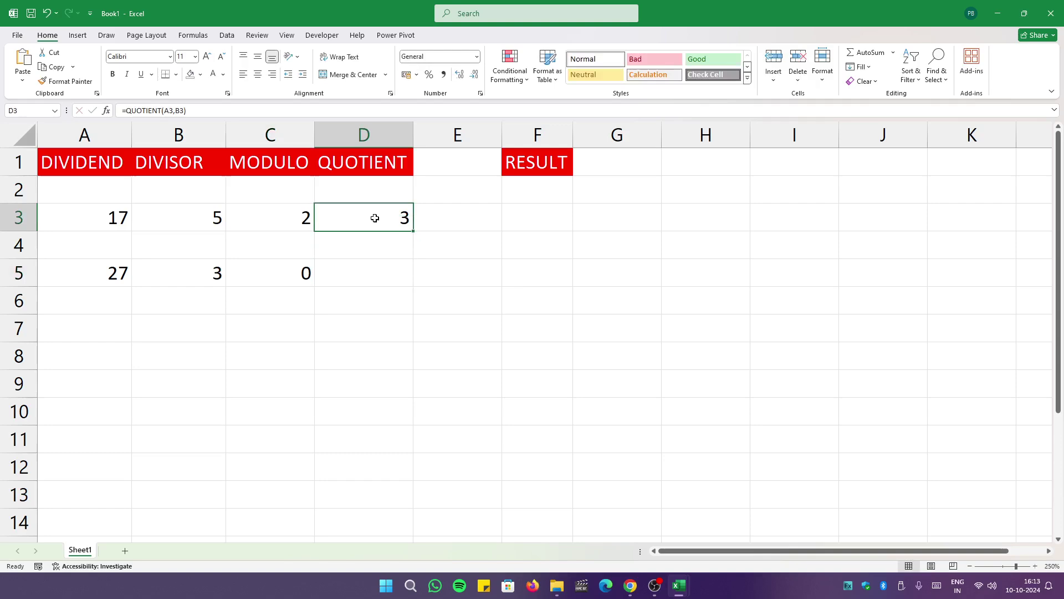
right_click(375, 216)
click(392, 254)
right_click(359, 270)
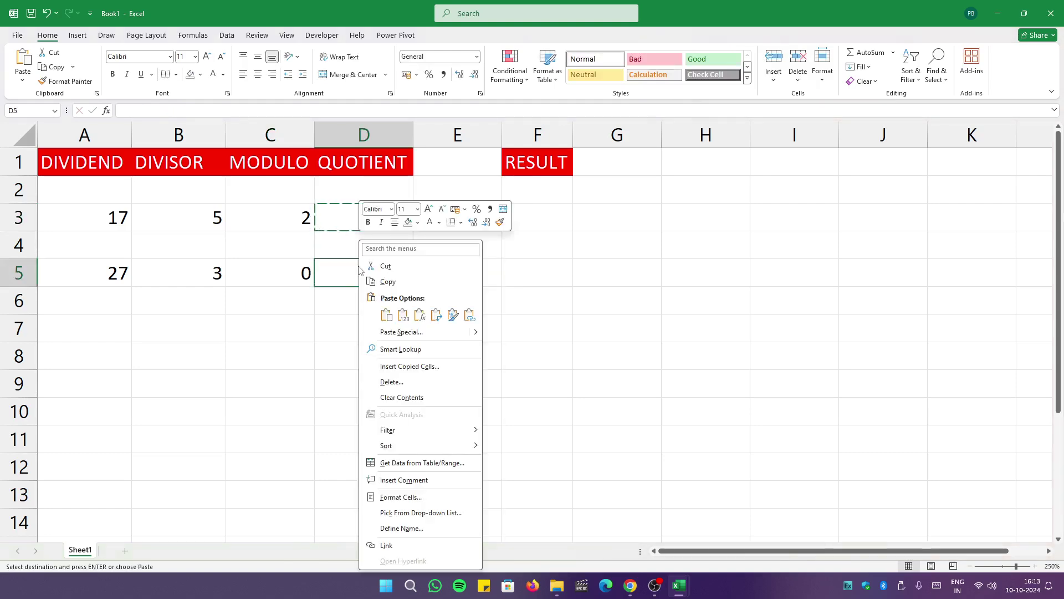
click(420, 315)
click(389, 316)
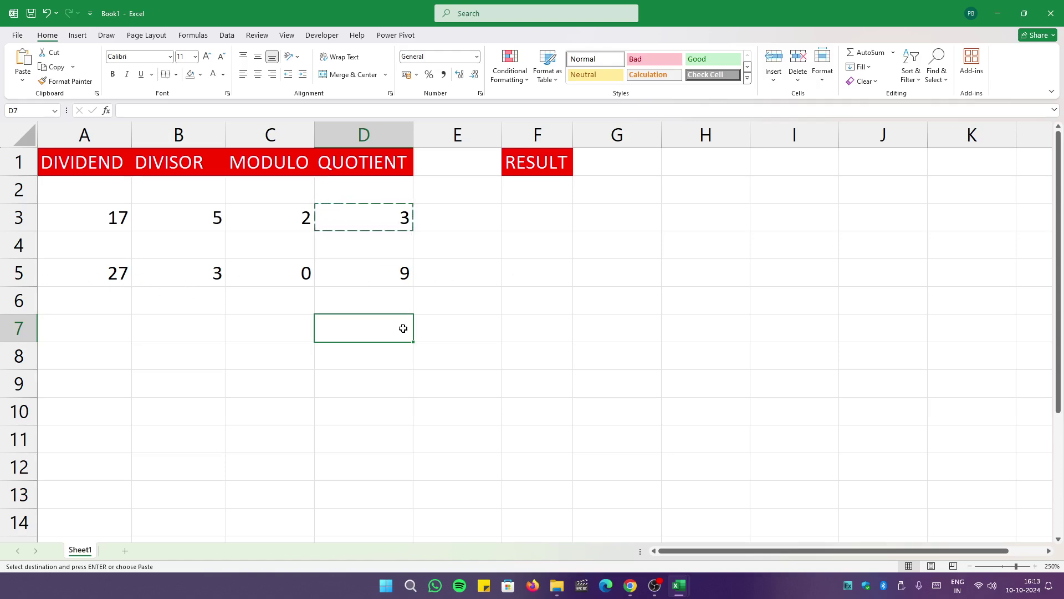
Enter the check formula =B3*D3+C3 in F3, multiplying divisor by quotient and adding the modulo
double_click(519, 216)
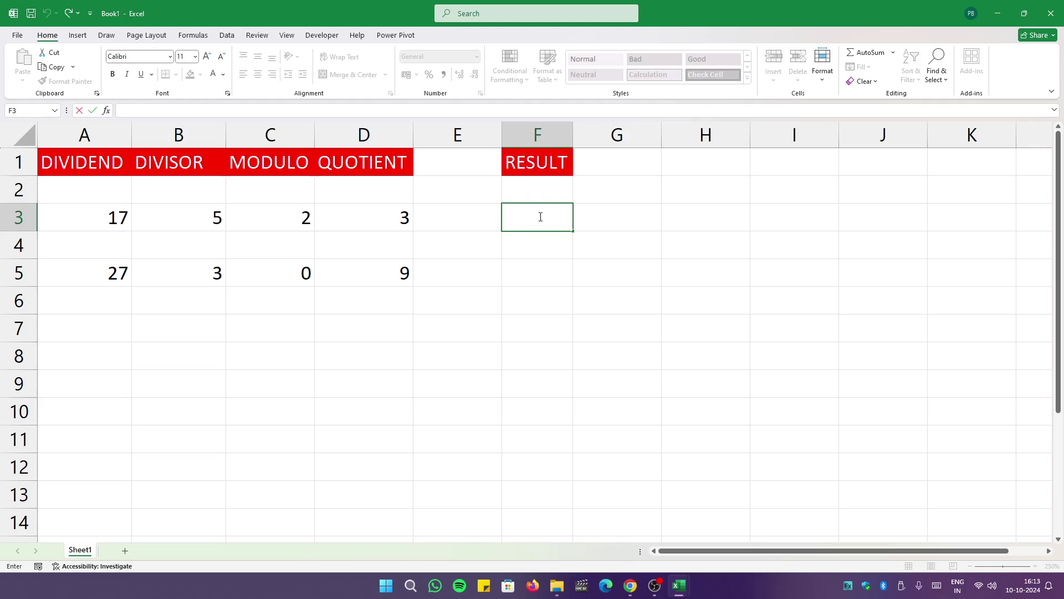
text(=)
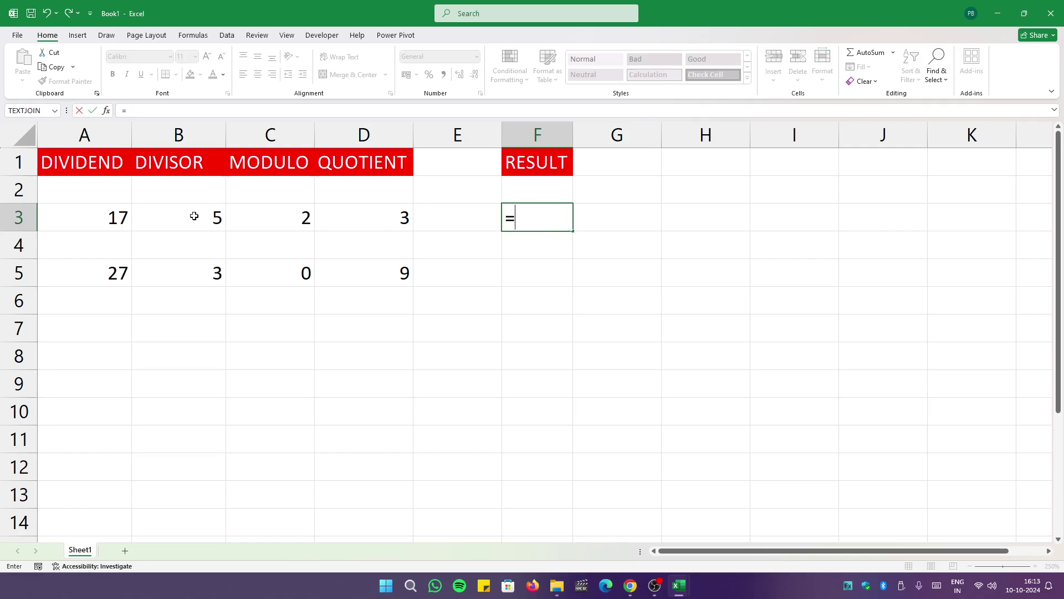
click(199, 217)
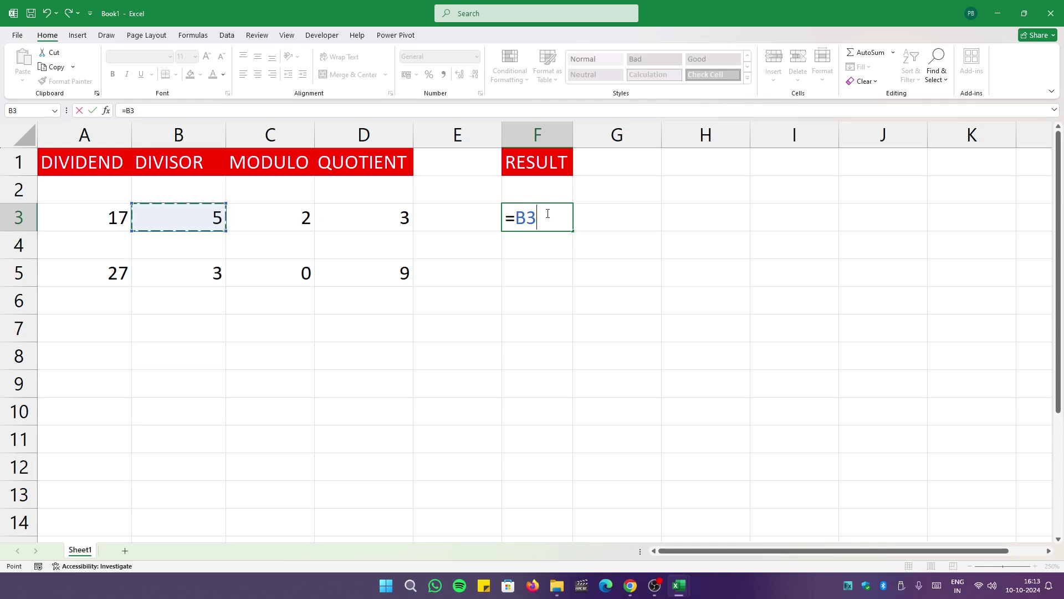
text(*)
click(377, 221)
text(+)
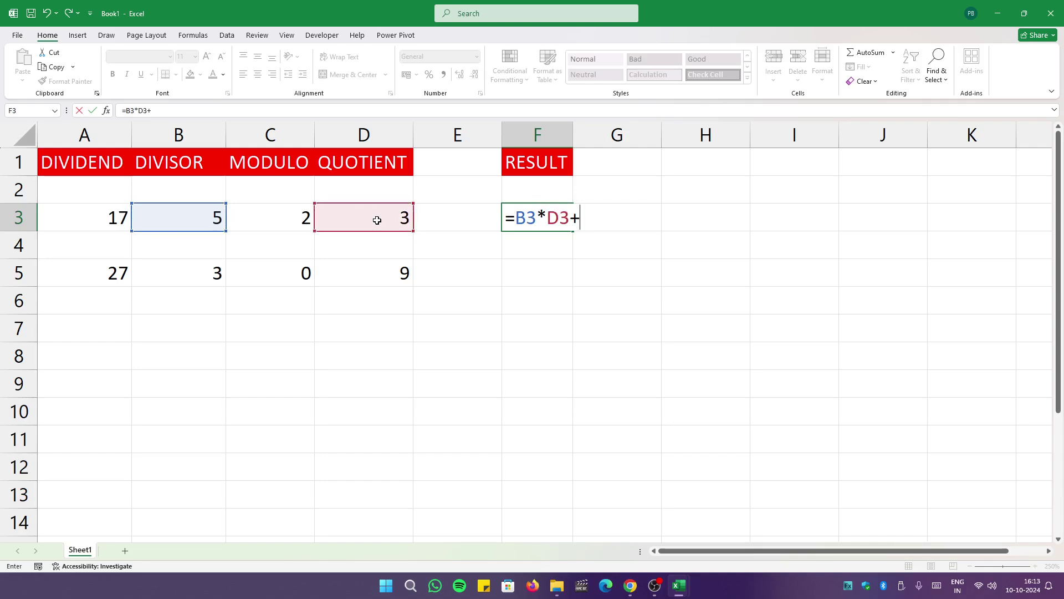
click(270, 223)
key(Return)
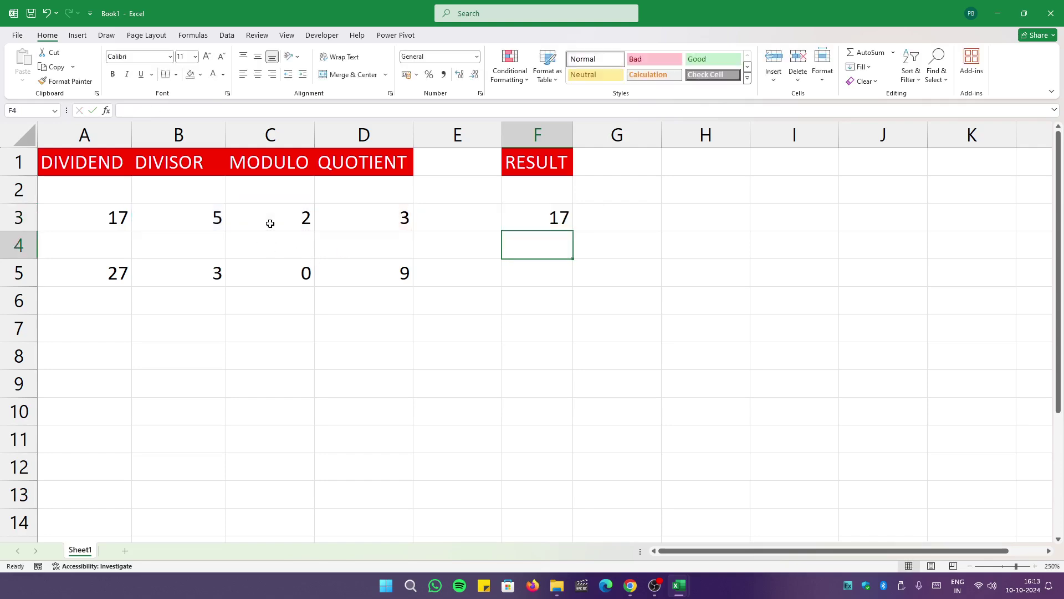
Compare F3 with the dividend in A3 and copy F3's formula into F5
click(102, 218)
click(546, 217)
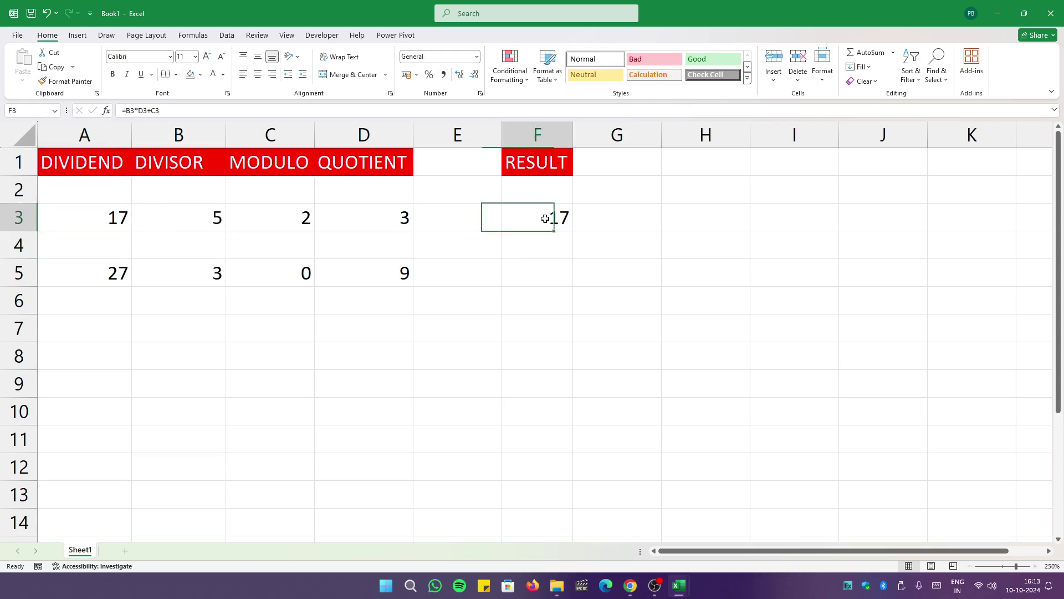
right_click(546, 217)
click(626, 257)
click(538, 271)
right_click(538, 271)
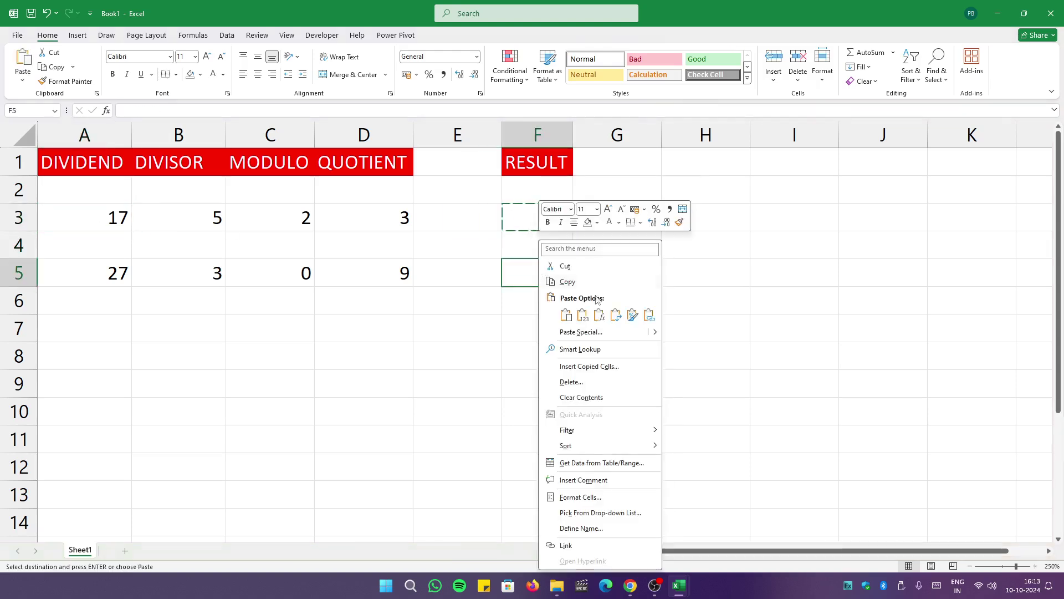
click(585, 315)
click(467, 337)
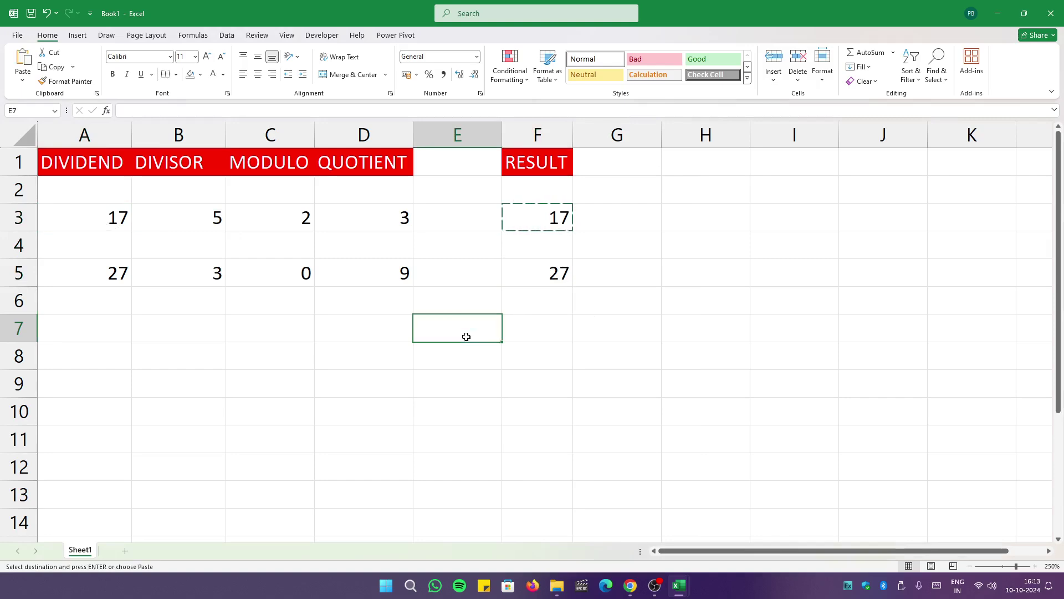
Review the check formulas in F5 and F3, the MODULO and QUOTIENT headers, and the formula in D3
click(555, 274)
click(544, 221)
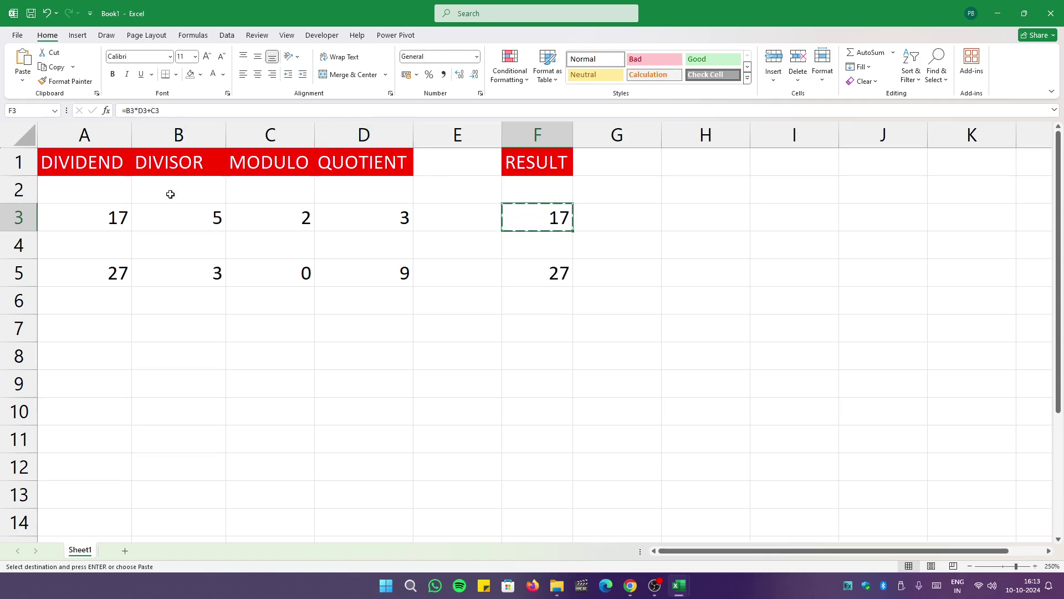
click(285, 166)
click(367, 166)
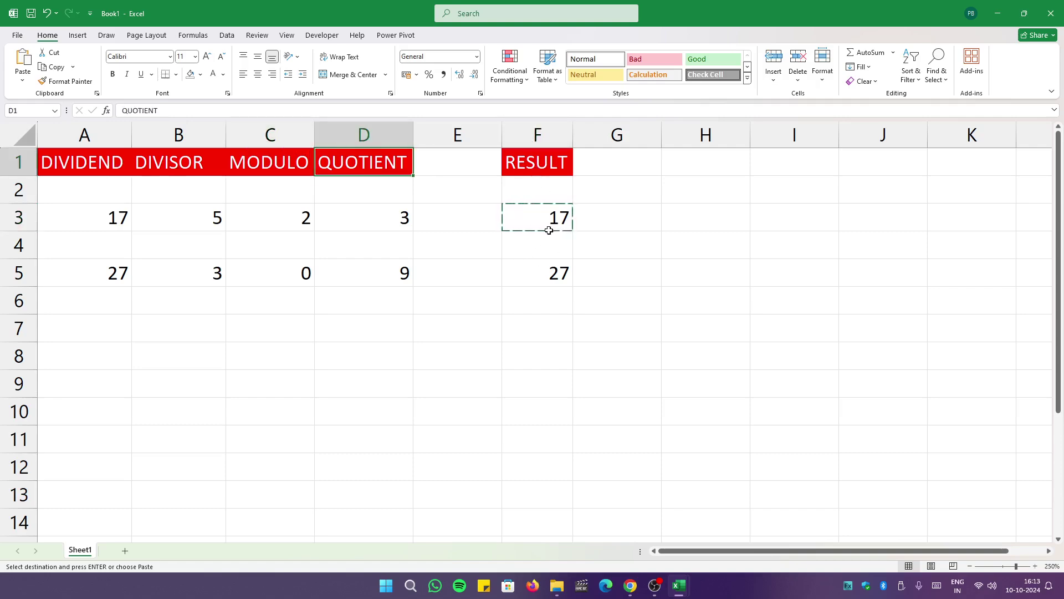
click(327, 219)
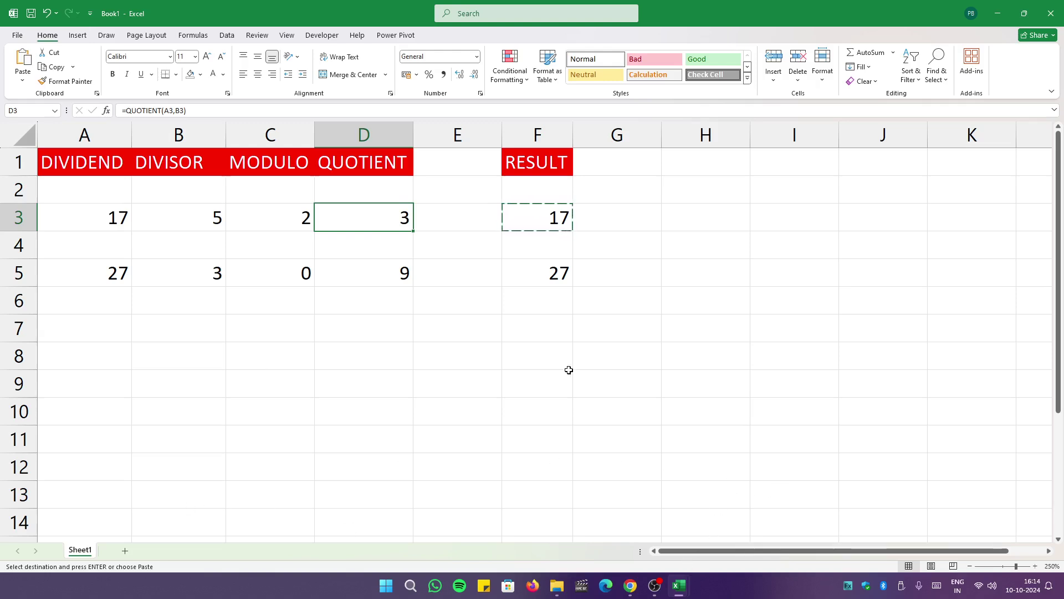
Switch to the Modulo Calculator sheet in Google Sheets and examine the divisor and dividend values in columns A and B
mouse_move(678, 584)
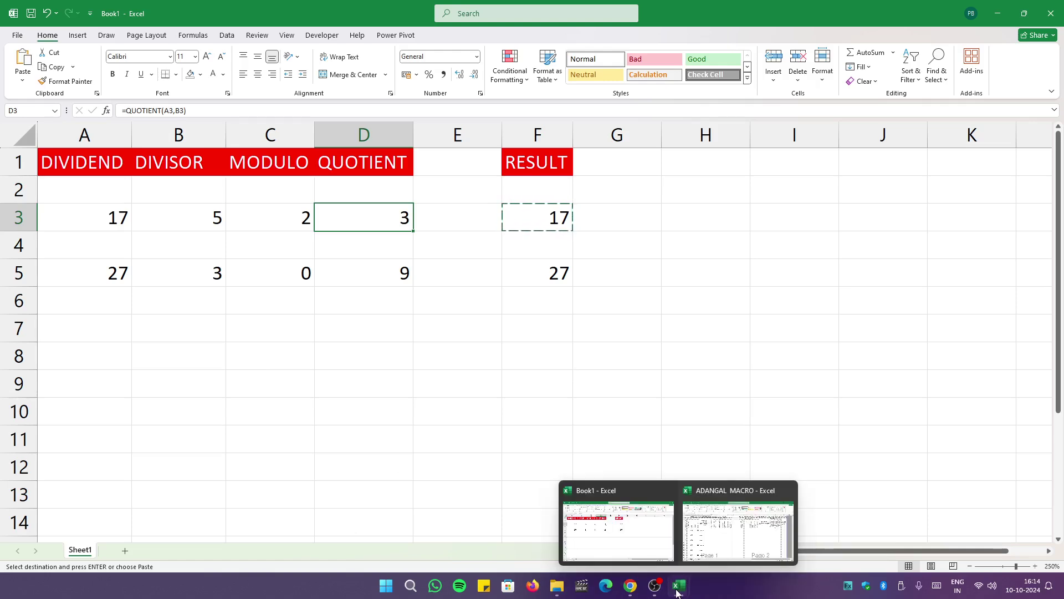
click(627, 590)
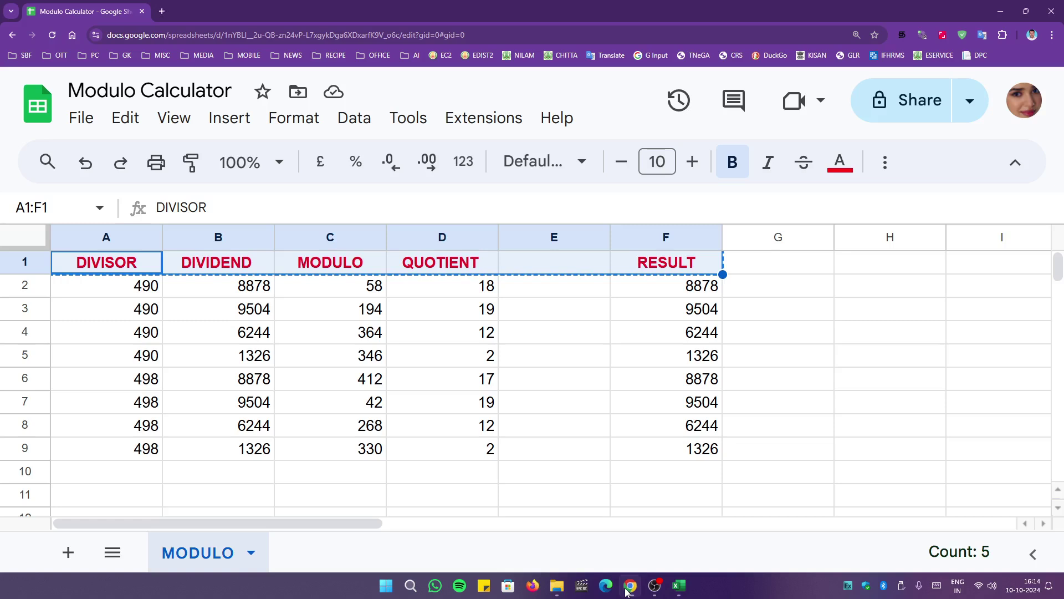
click(258, 353)
click(139, 292)
click(148, 357)
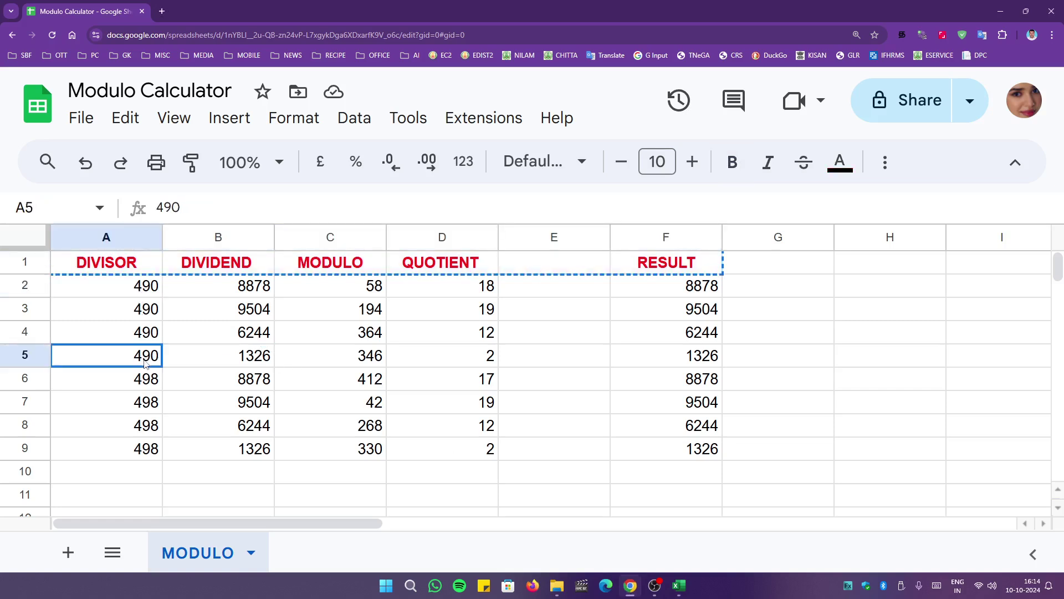
click(226, 295)
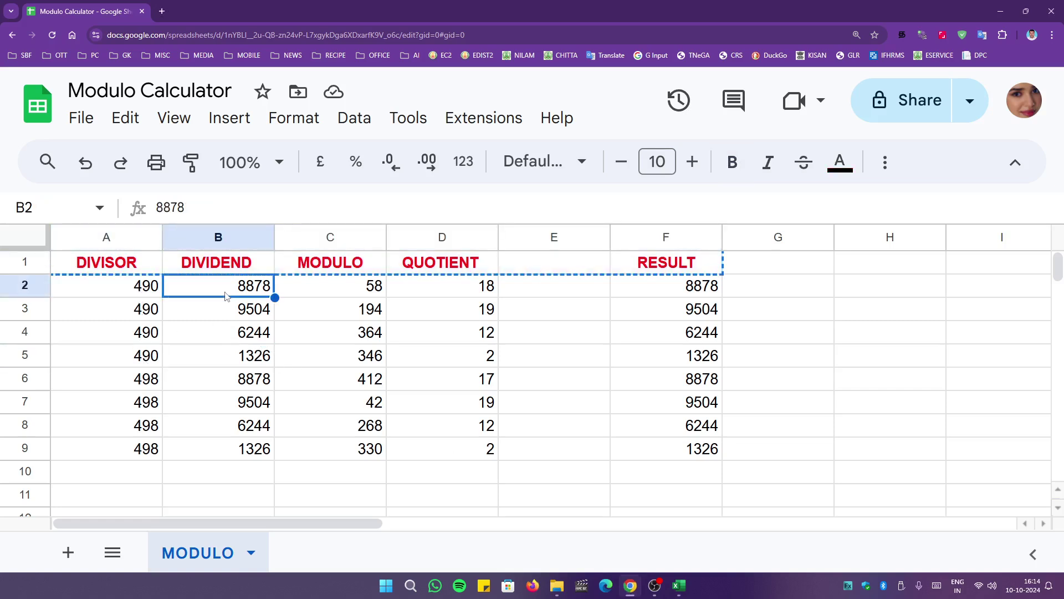
click(219, 353)
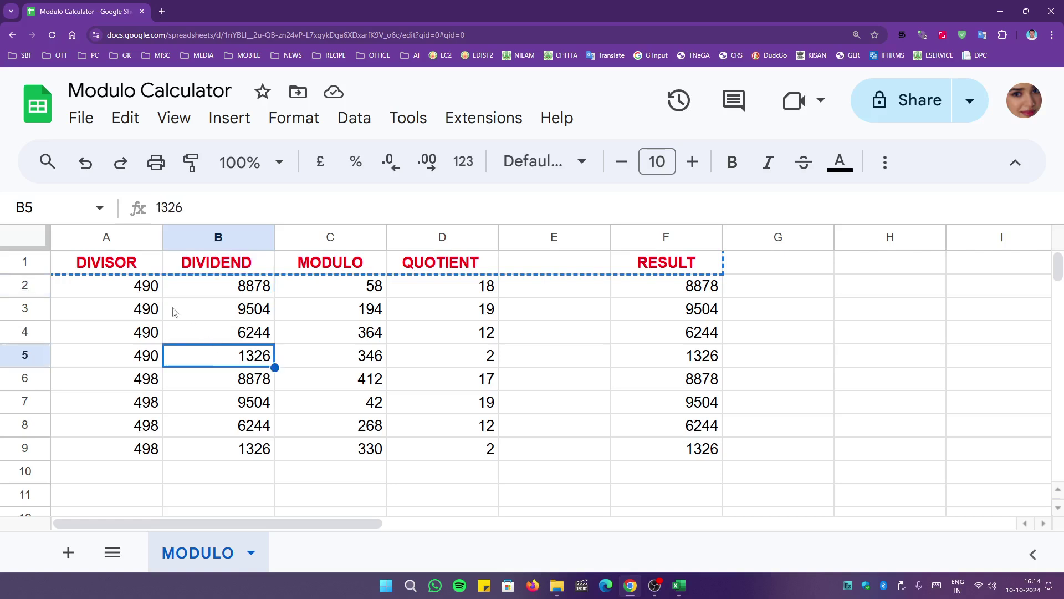
click(139, 292)
click(175, 339)
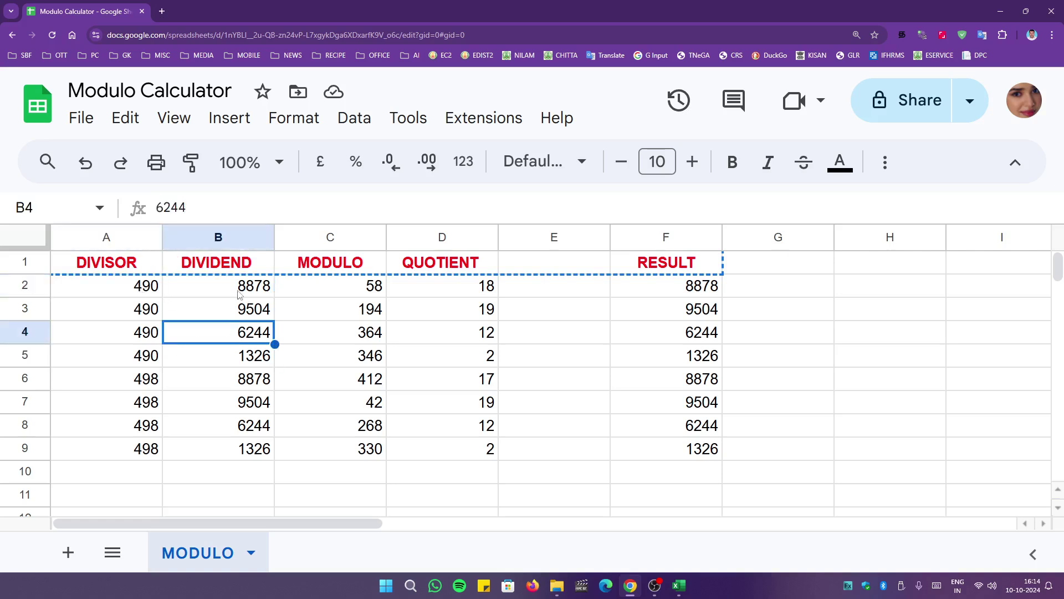
Inspect row 2 from the dividend and divisor through the MODULO and QUOTIENT formulas to the RESULT formula in F2
click(231, 289)
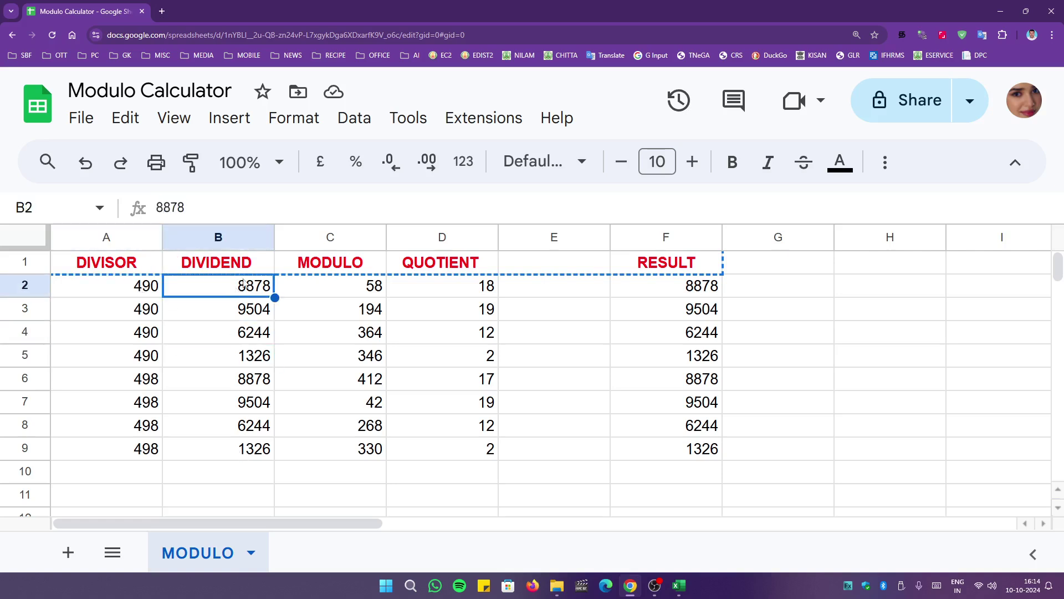
click(138, 290)
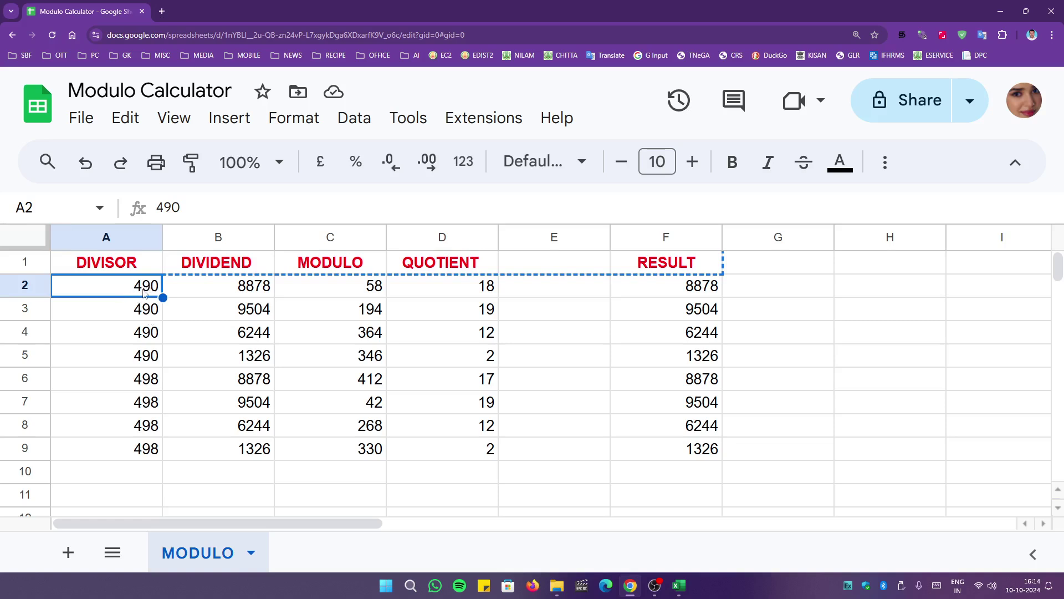
click(350, 288)
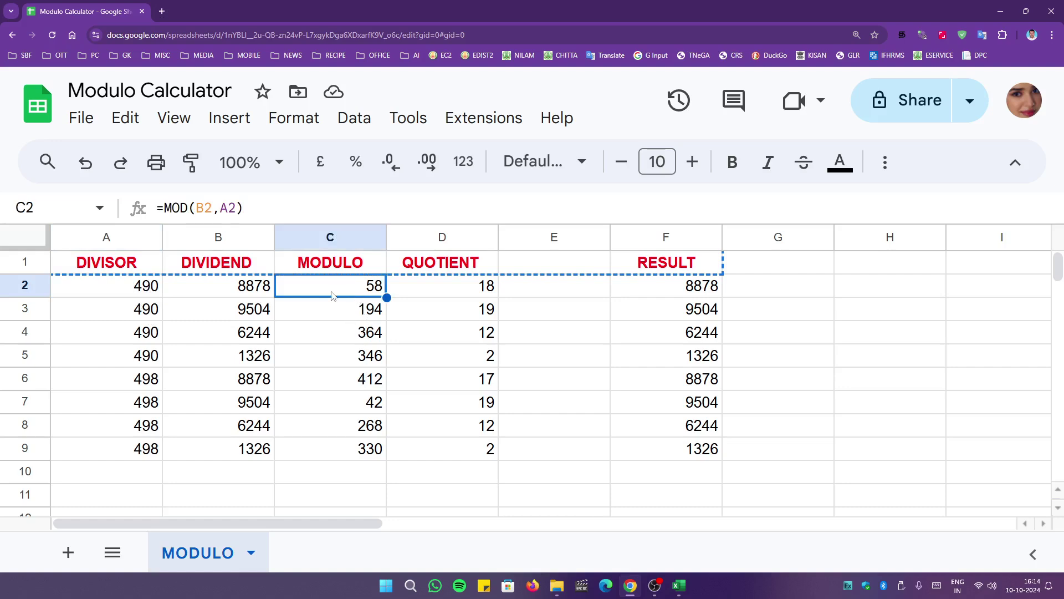
click(472, 292)
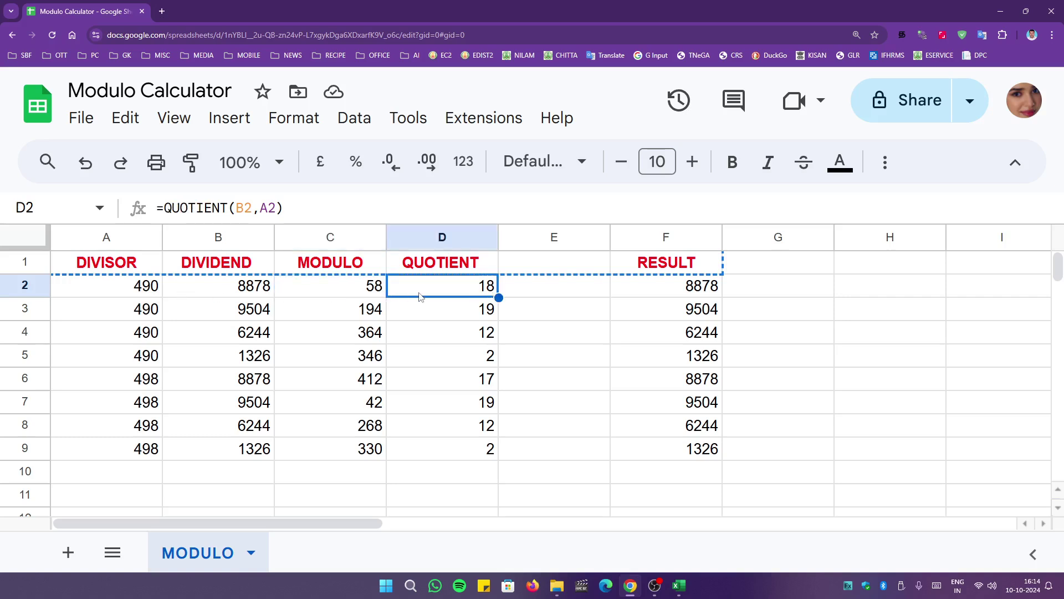
click(675, 287)
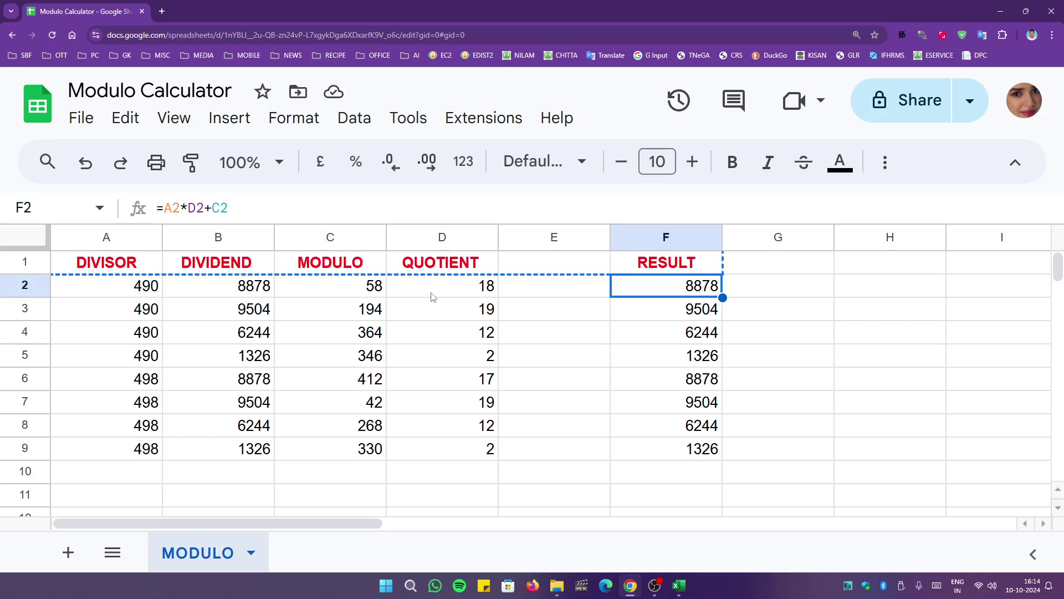
Check the RESULT formula in F3 and compare the results in column F with the dividends in column B down to row 9
click(707, 319)
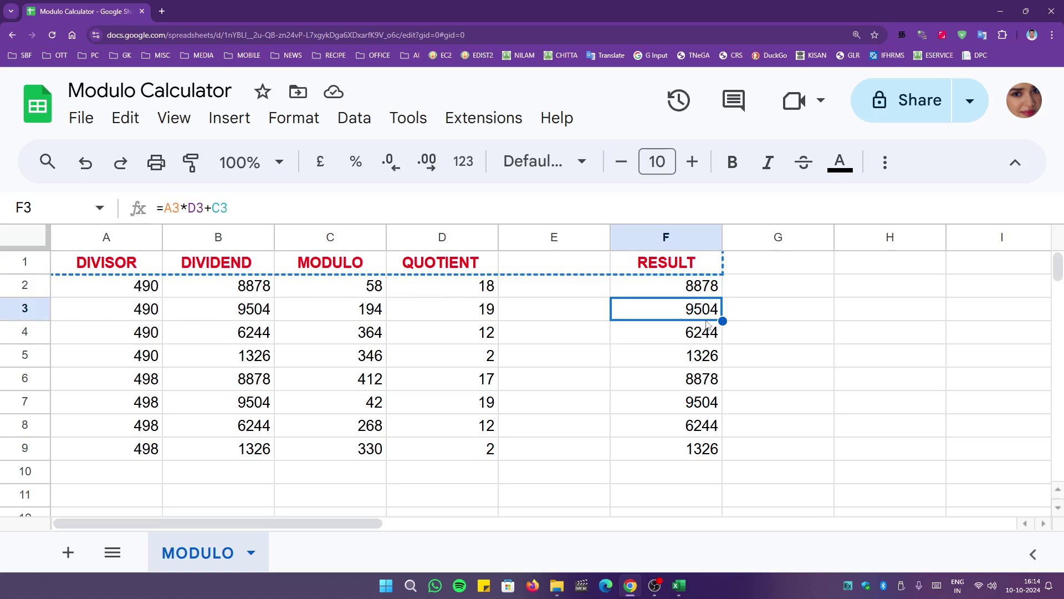
click(238, 293)
click(241, 315)
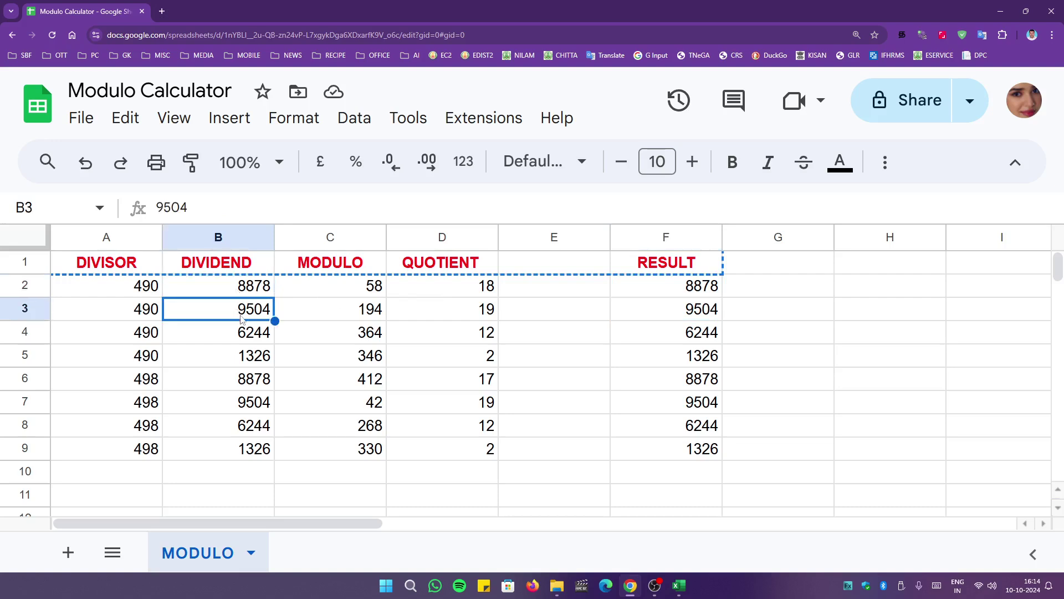
click(248, 384)
click(246, 452)
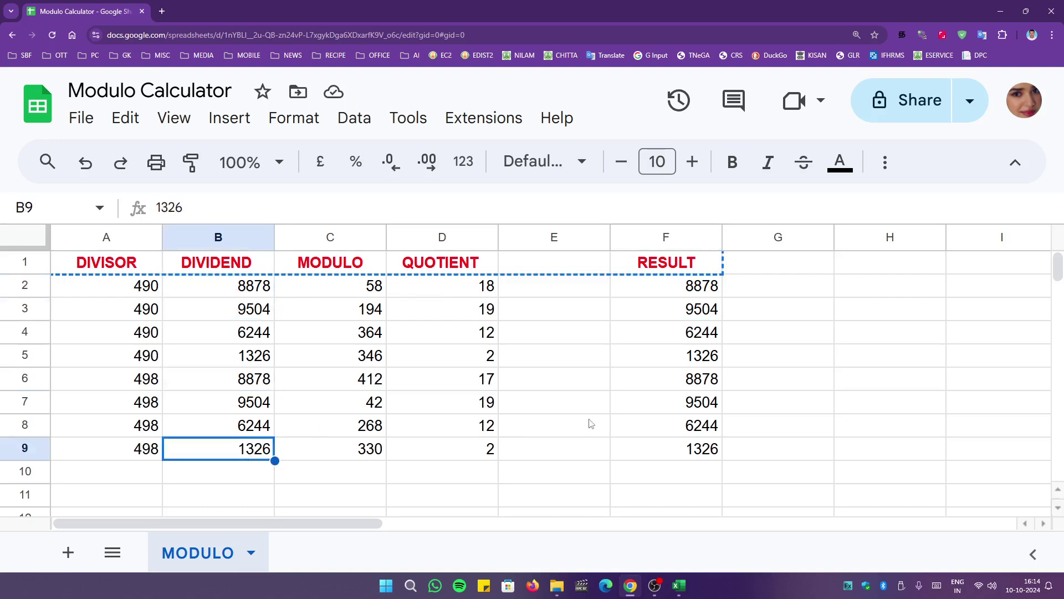